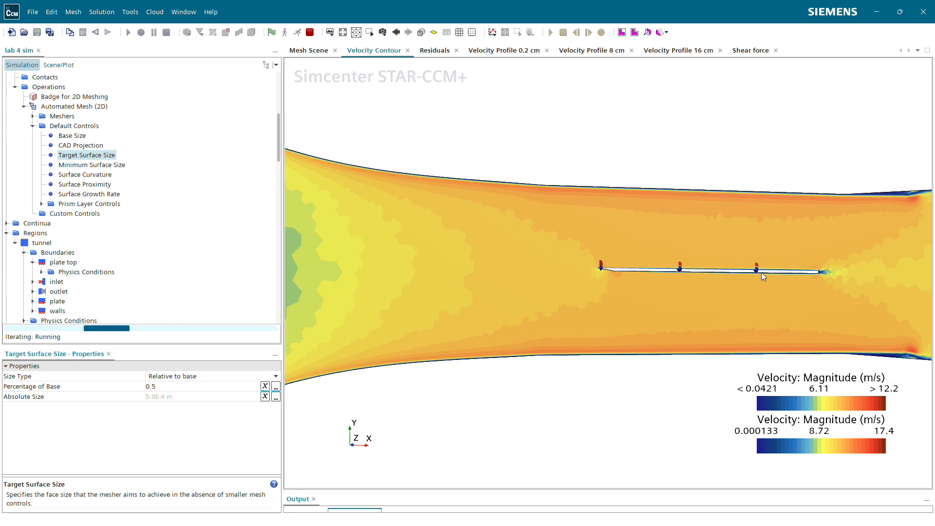
# Step: Examine the velocity contour around the flat plate and in the narrow test section of the wind tunnel
pyautogui.moveTo(382, 388); pyautogui.dragTo(635, 414, button='right')
pyautogui.moveTo(701, 409); pyautogui.dragTo(304, 336, button='right')
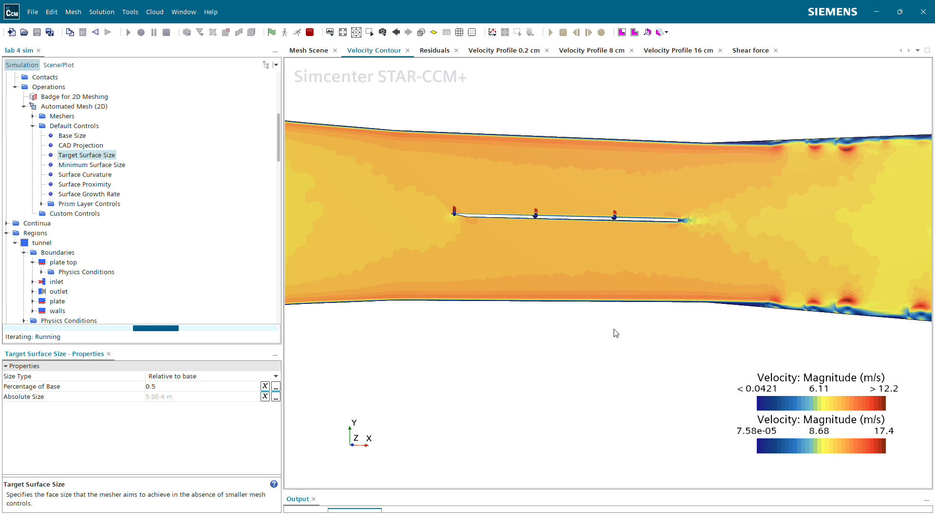
pyautogui.moveTo(614, 329); pyautogui.dragTo(552, 311, button='right')
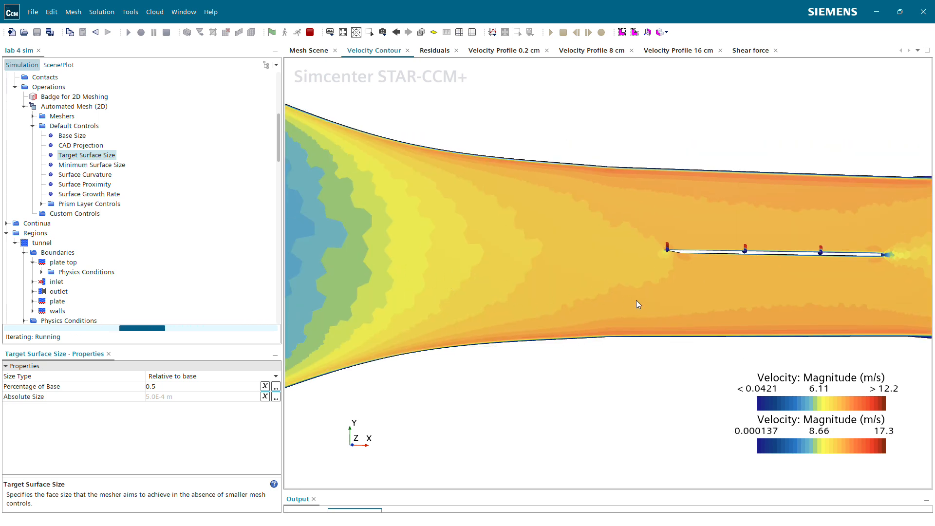
pyautogui.scroll(-5, 686, 309)
pyautogui.moveTo(724, 317); pyautogui.dragTo(640, 325, button='right')
pyautogui.scroll(3, 636, 324)
pyautogui.scroll(3, 622, 300)
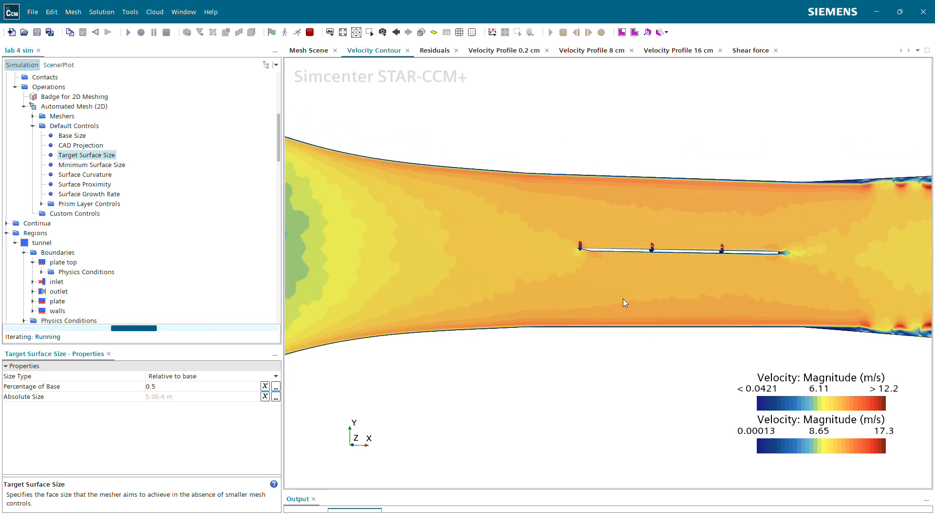
pyautogui.scroll(2, 562, 238)
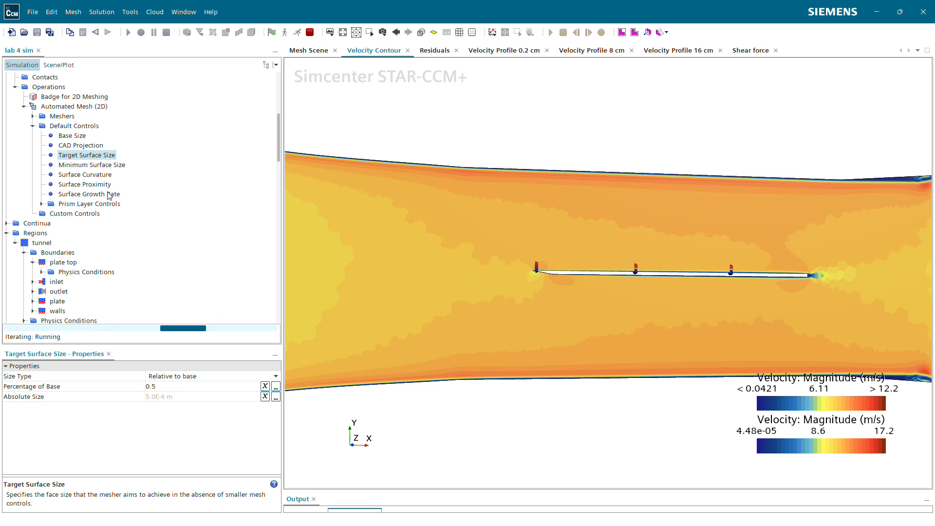
pyautogui.scroll(4, 125, 242)
pyautogui.scroll(-6, 437, 224)
pyautogui.scroll(4, 432, 179)
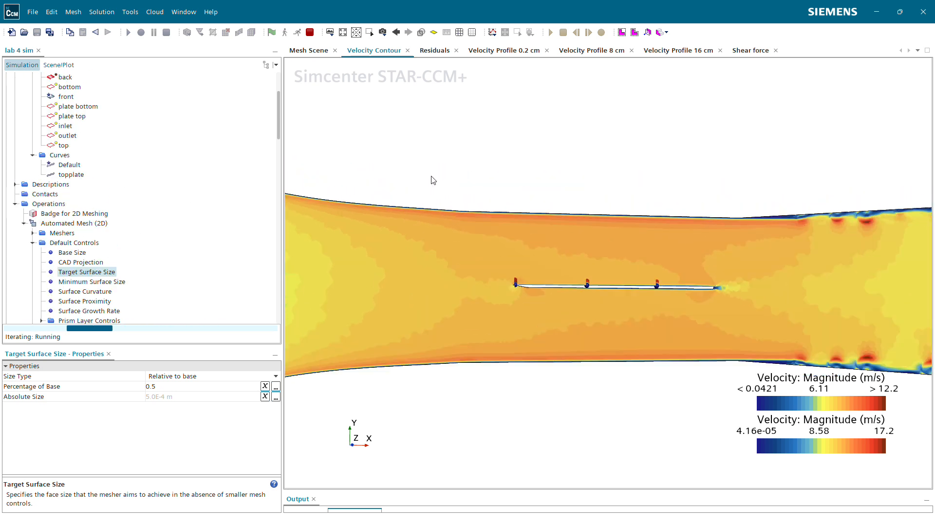
pyautogui.scroll(2, 637, 174)
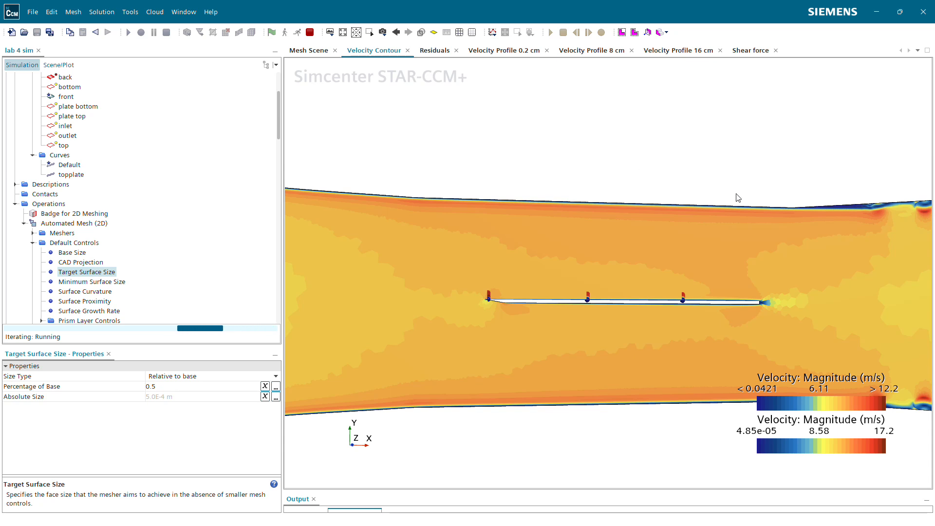
# Step: Inspect the velocity contour downstream of the plate, through the widening section up to the tunnel outlet
pyautogui.moveTo(739, 197); pyautogui.dragTo(535, 165, button='middle')
pyautogui.scroll(-5, 503, 180)
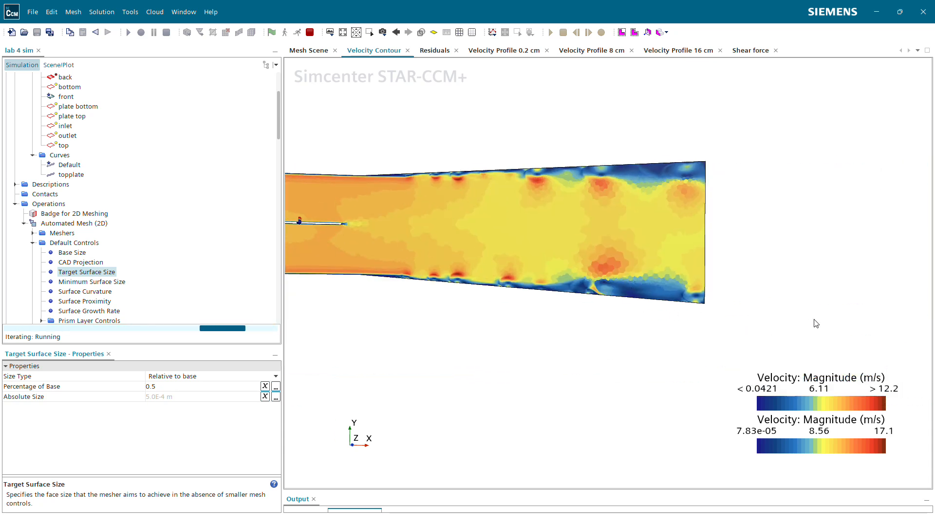
pyautogui.moveTo(539, 302); pyautogui.dragTo(769, 338, button='middle')
pyautogui.moveTo(713, 259); pyautogui.dragTo(442, 238, button='middle')
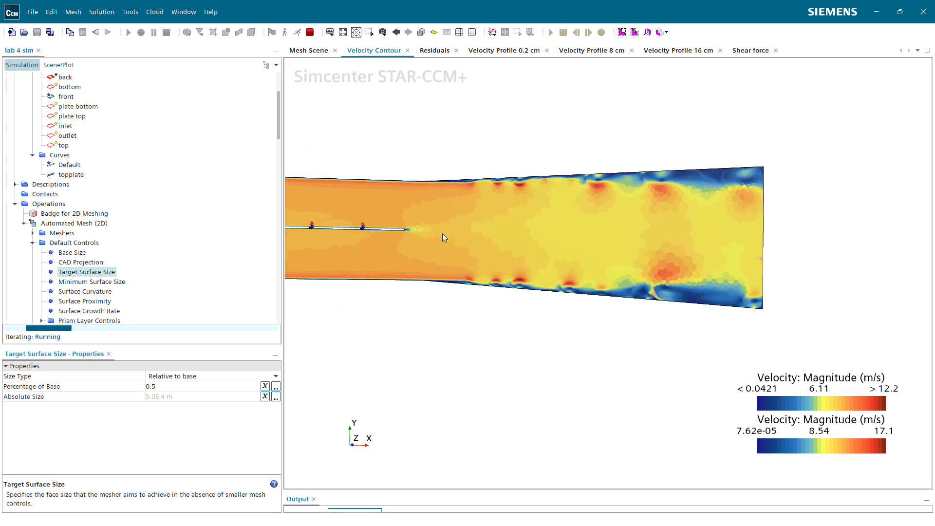
# Step: Show the Mesh Scene and examine the mesh refinement around the plate and along the tunnel walls
pyautogui.click(434, 50)
pyautogui.click(308, 51)
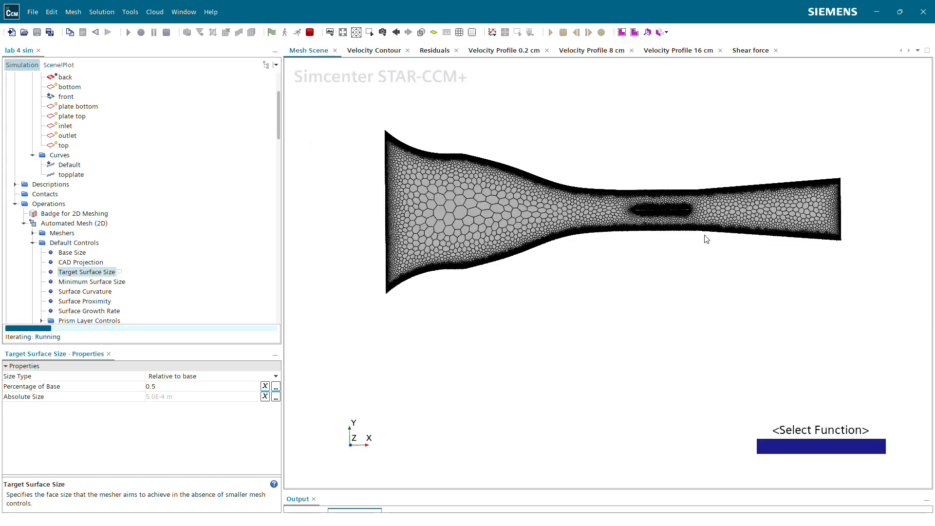
pyautogui.scroll(5, 703, 238)
pyautogui.scroll(3, 706, 238)
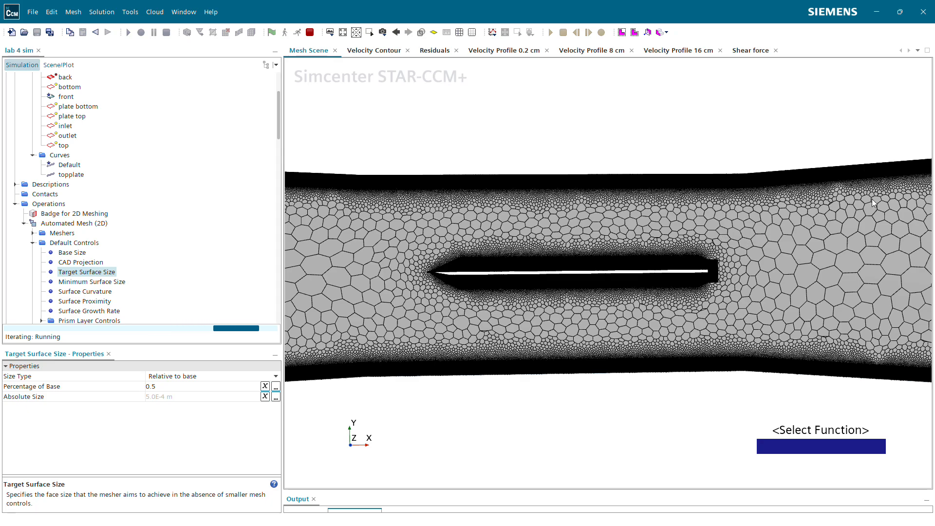
pyautogui.scroll(4, 652, 244)
pyautogui.moveTo(651, 241); pyautogui.dragTo(870, 234, button='right')
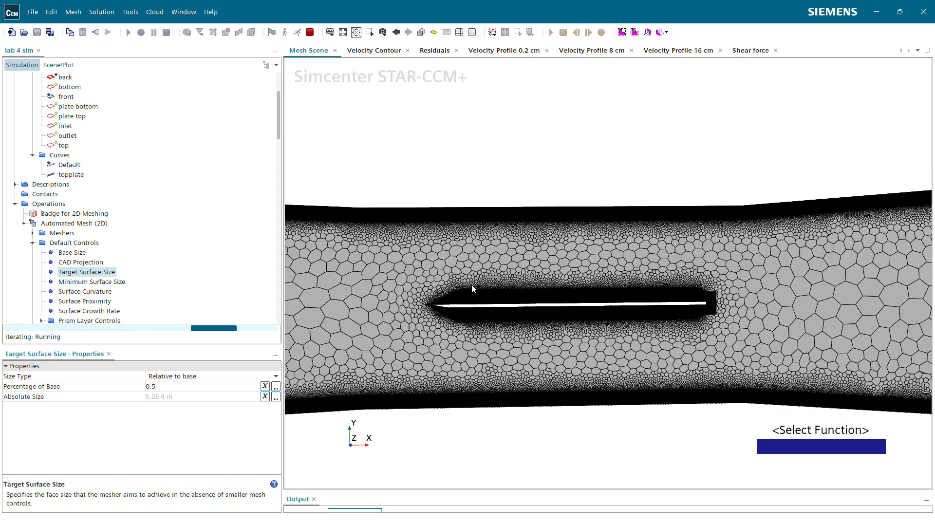
pyautogui.scroll(3, 444, 272)
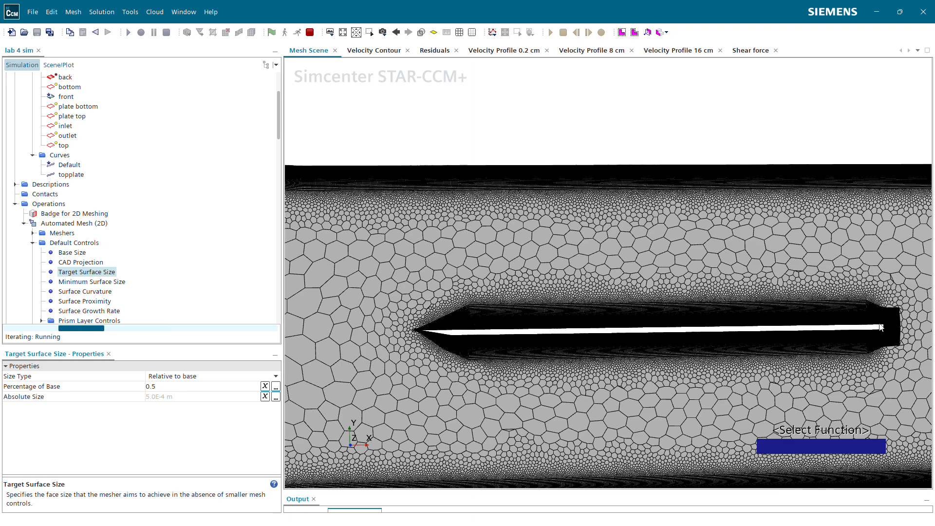
pyautogui.scroll(-3, 471, 331)
pyautogui.scroll(6, 479, 347)
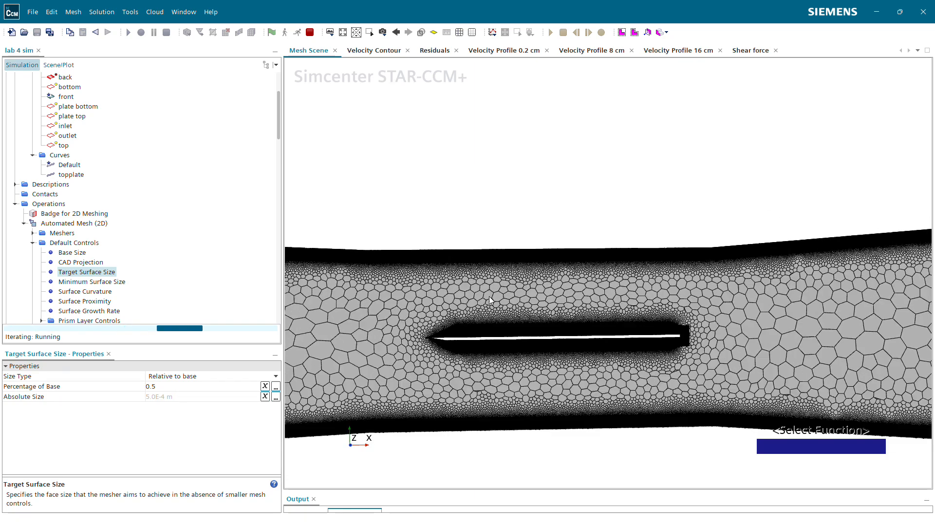
pyautogui.scroll(-3, 479, 347)
pyautogui.scroll(3, 94, 238)
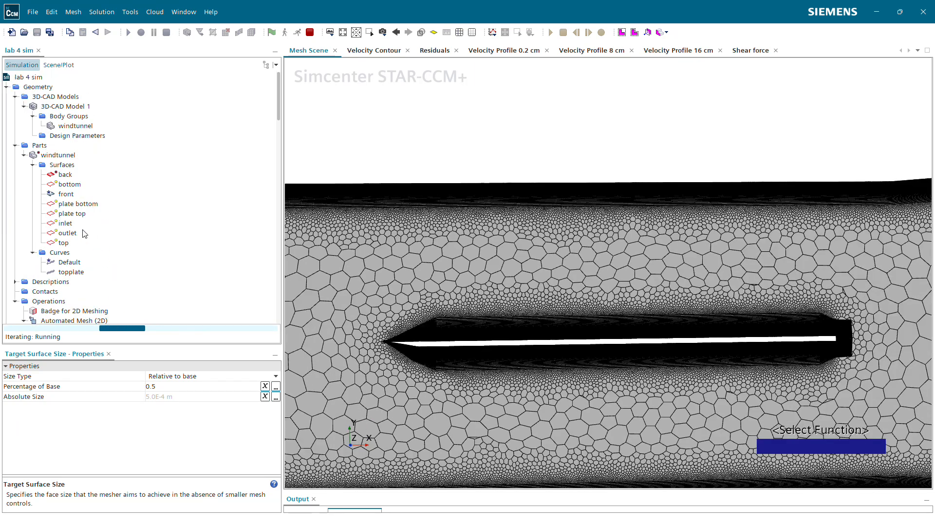
# Step: Display the default Prism Layer Controls of the automated 2D mesh and inspect the prism layers above the plate up close
pyautogui.scroll(-8, 94, 238)
pyautogui.doubleClick(80, 185)
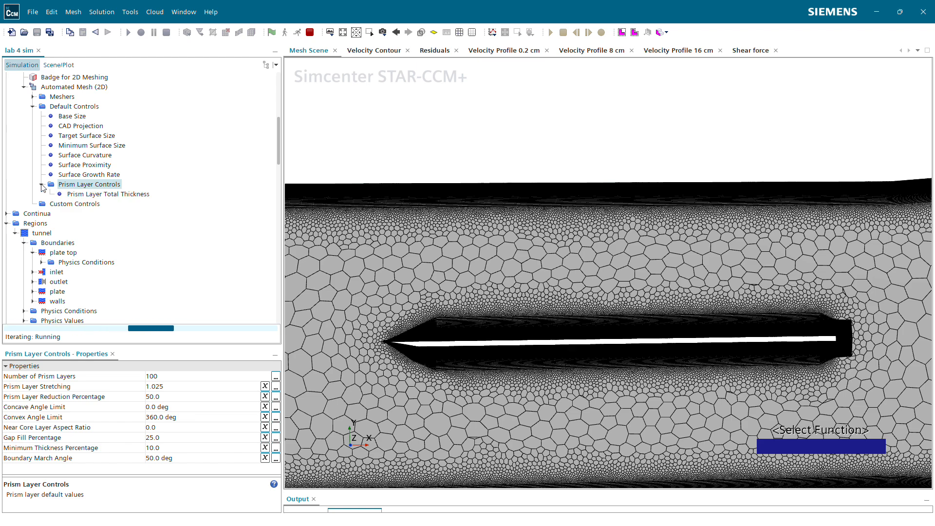
pyautogui.scroll(5, 500, 308)
pyautogui.scroll(-4, 496, 292)
pyautogui.scroll(5, 503, 259)
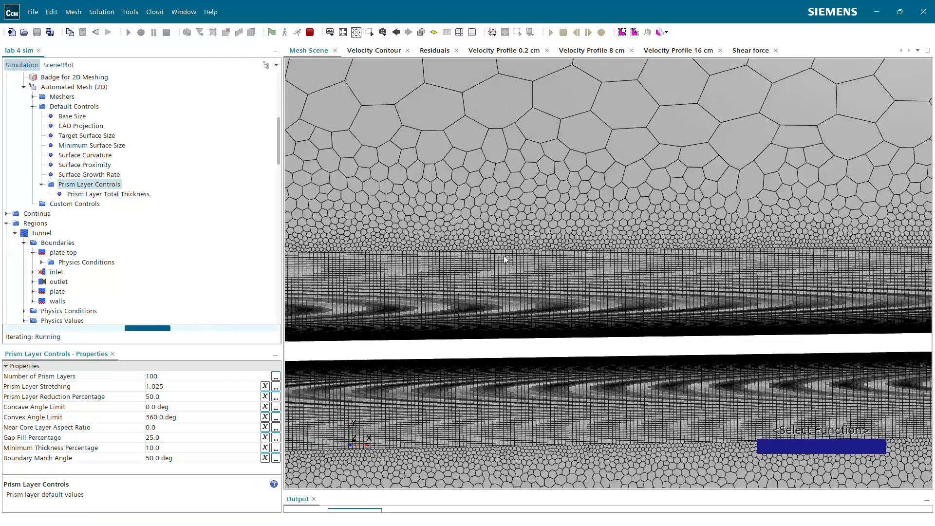
pyautogui.scroll(1, 506, 307)
pyautogui.scroll(2, 505, 266)
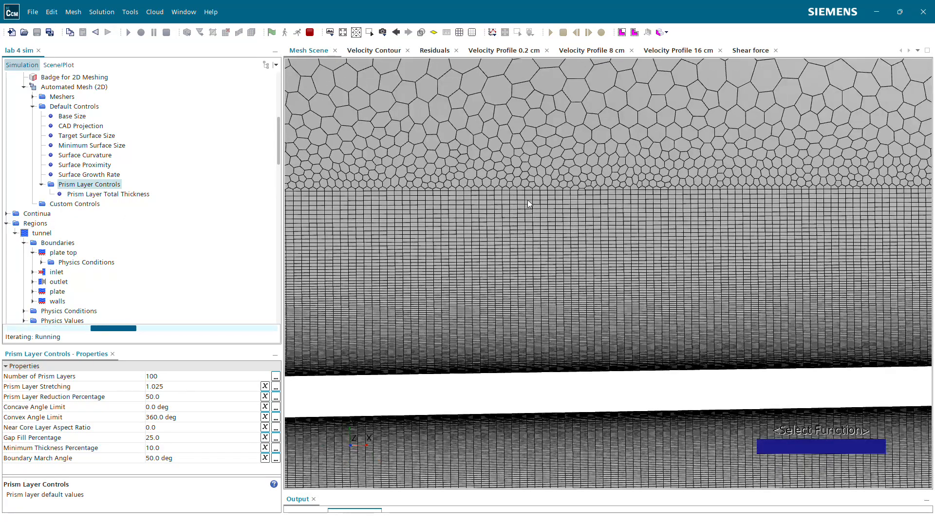
pyautogui.scroll(3, 531, 202)
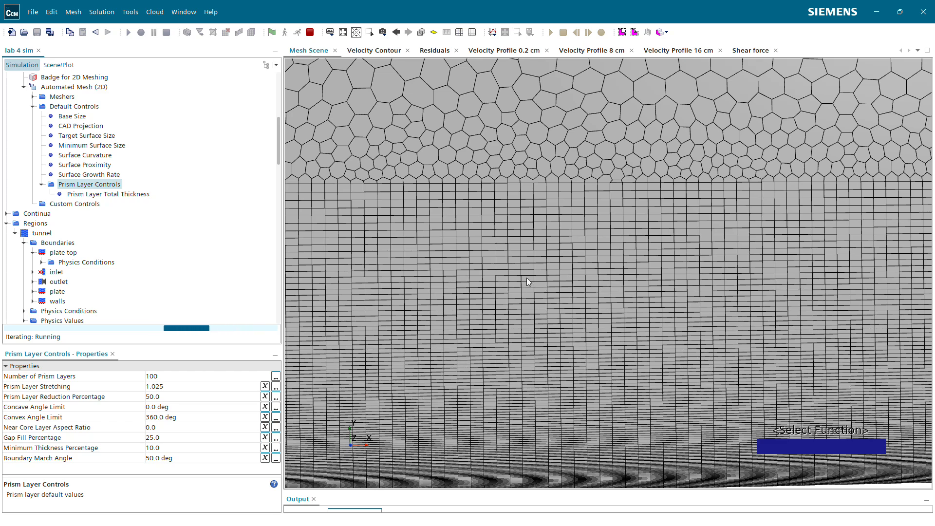
pyautogui.scroll(-3, 565, 234)
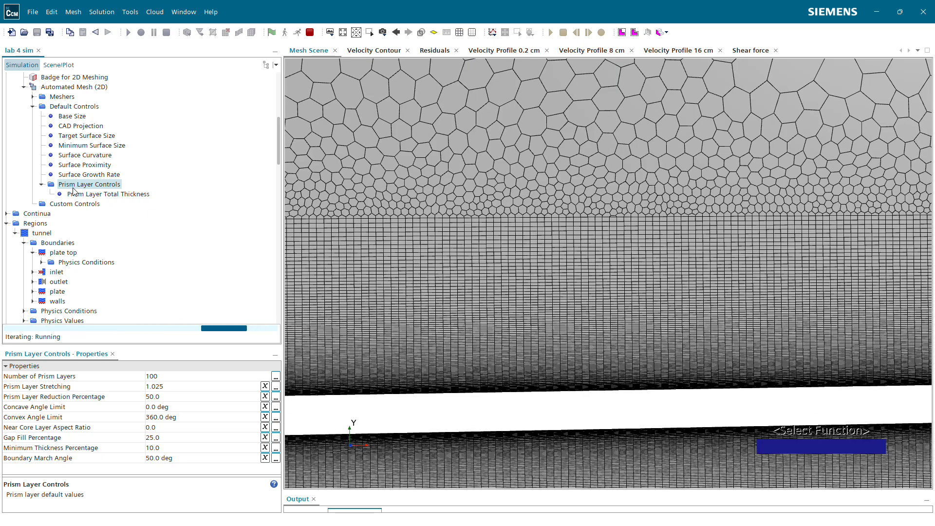
pyautogui.scroll(-3, 507, 254)
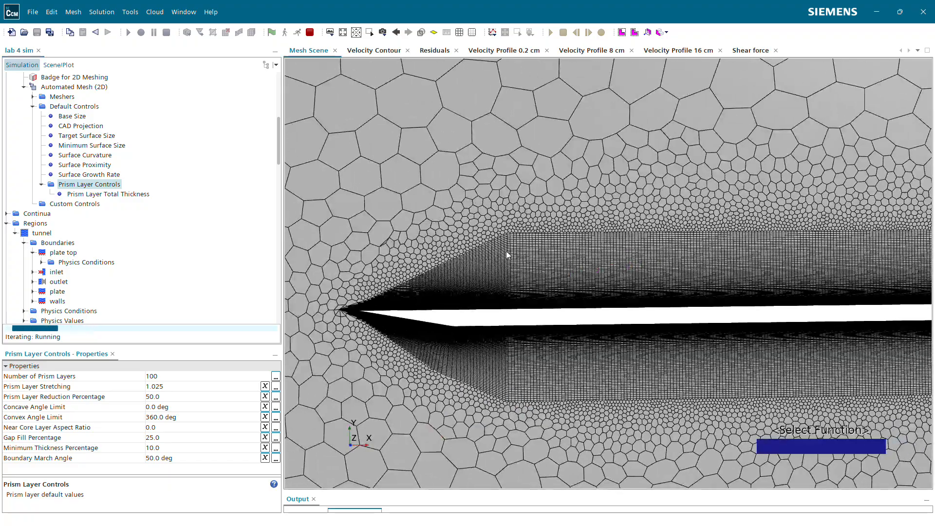
# Step: Inspect the mesh from the plate's leading edge and the upper tunnel wall to the plate's trailing edge
pyautogui.moveTo(529, 208); pyautogui.dragTo(530, 258, button='right')
pyautogui.scroll(-3, 588, 103)
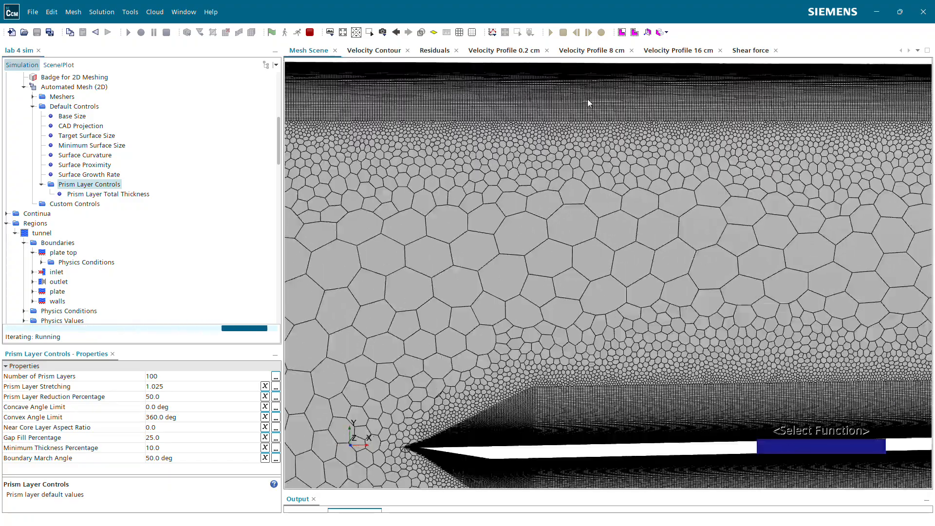
pyautogui.scroll(-3, 633, 146)
pyautogui.moveTo(682, 170); pyautogui.dragTo(276, 156, button='right')
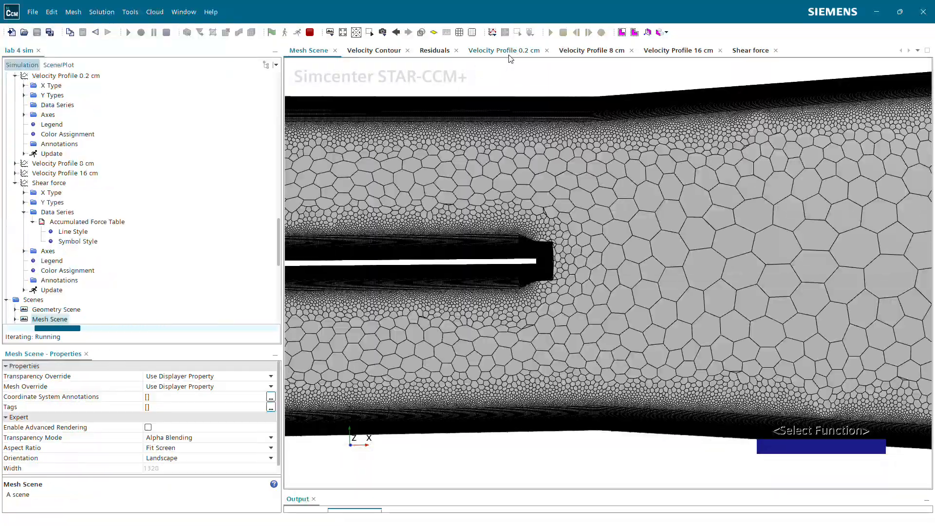
# Step: Return to the Velocity Contour scene and examine the flow along the diverging walls near the outlet
pyautogui.click(507, 52)
pyautogui.click(373, 51)
pyautogui.scroll(5, 732, 200)
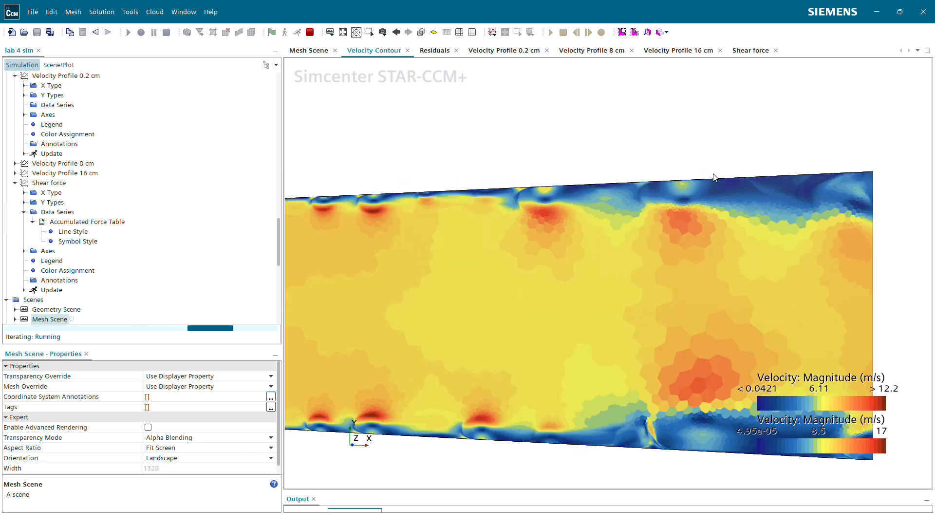
pyautogui.scroll(-5, 705, 202)
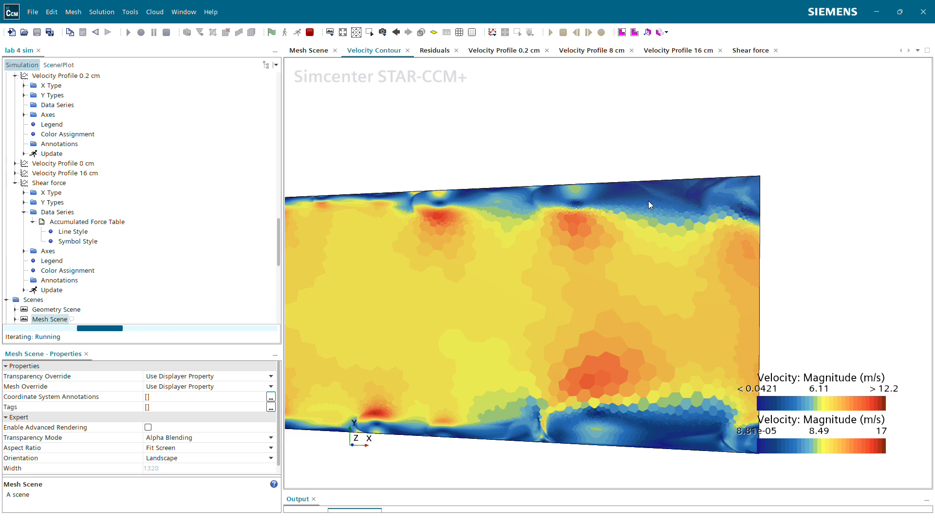
pyautogui.scroll(-3, 530, 186)
pyautogui.scroll(8, 434, 198)
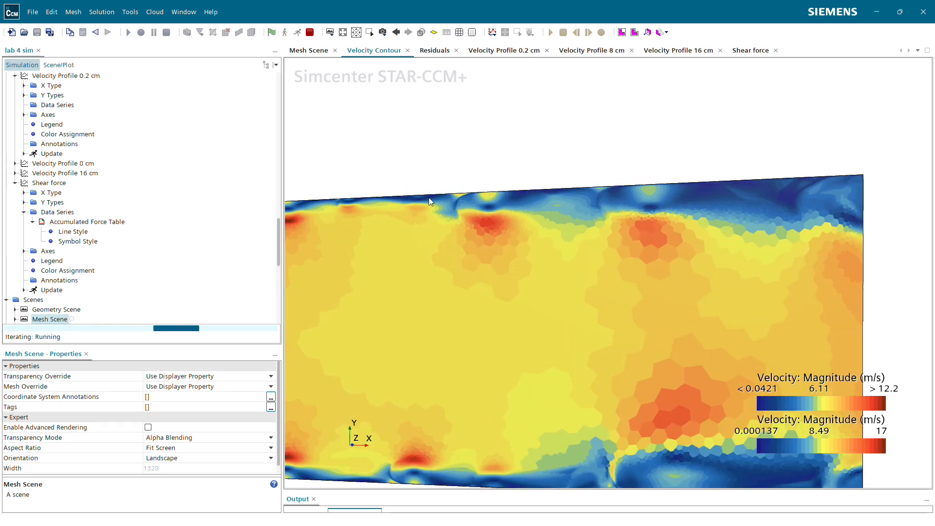
pyautogui.scroll(-5, 534, 265)
pyautogui.scroll(-5, 533, 272)
pyautogui.scroll(5, 636, 289)
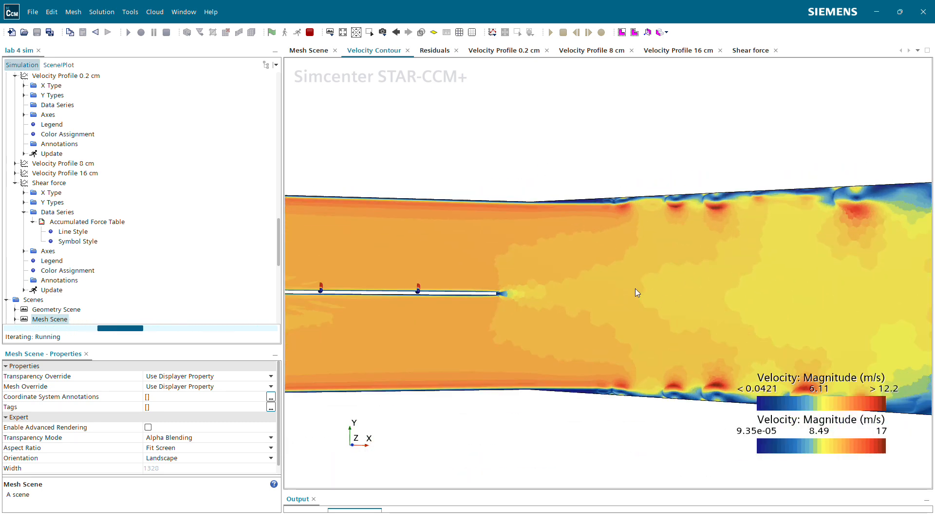
# Step: Examine the boundary layer on the plate's surfaces in the velocity contour, close up between the probe lines and near the leading edge
pyautogui.moveTo(482, 281); pyautogui.dragTo(618, 273, button='right')
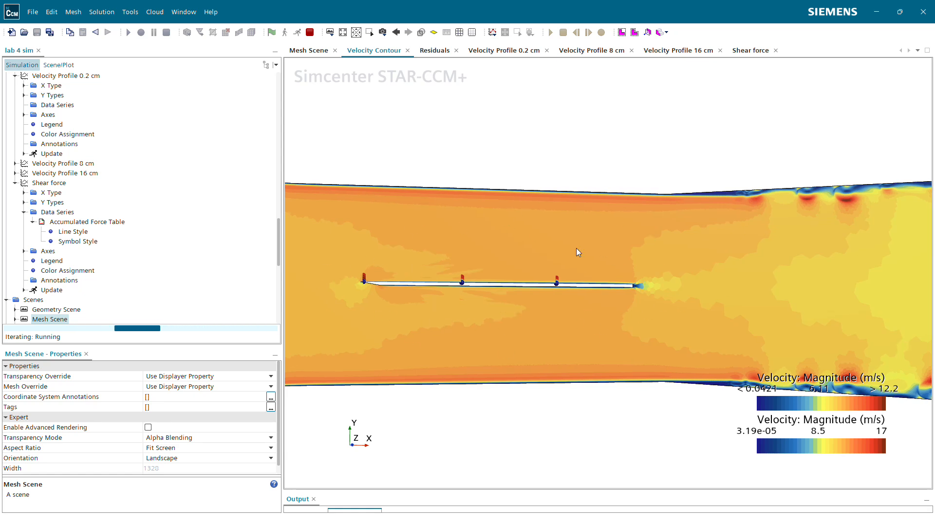
pyautogui.moveTo(497, 336); pyautogui.dragTo(607, 407, button='right')
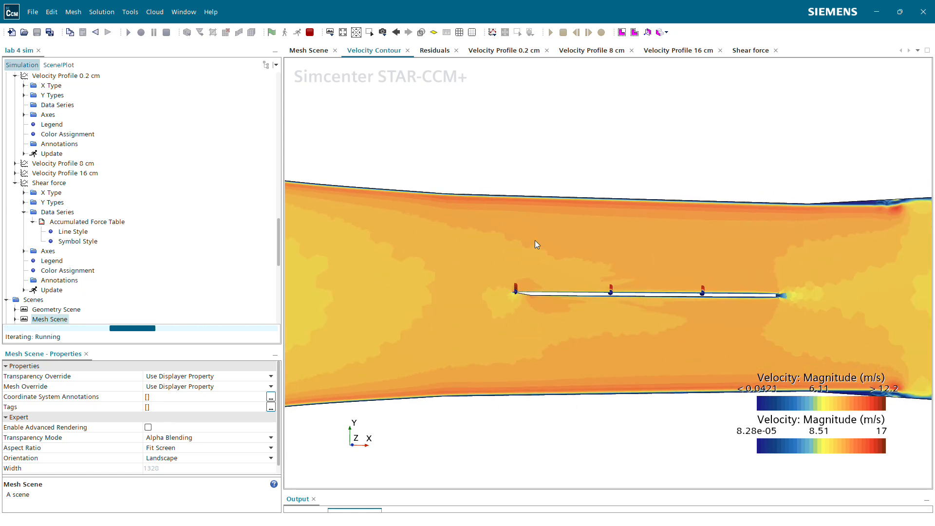
pyautogui.moveTo(619, 291); pyautogui.dragTo(522, 285, button='right')
pyautogui.scroll(8, 522, 285)
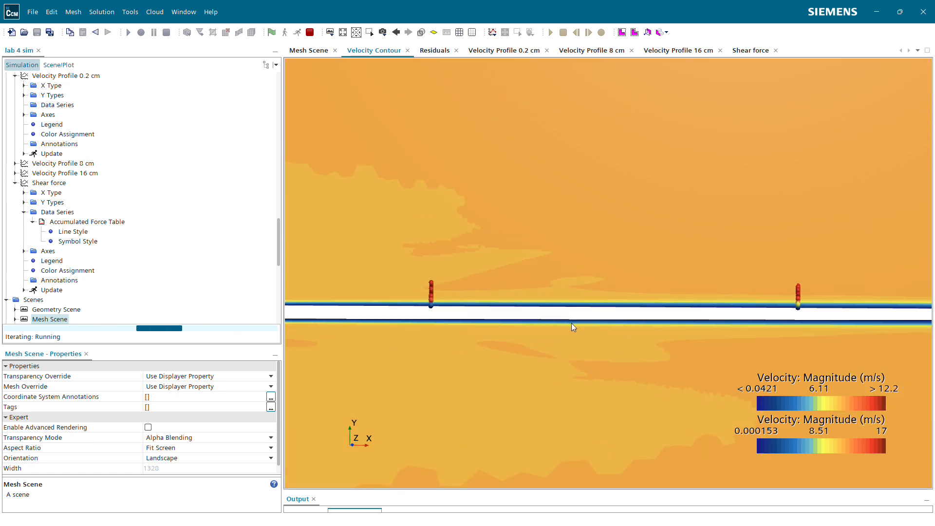
pyautogui.scroll(-8, 580, 312)
pyautogui.scroll(8, 618, 310)
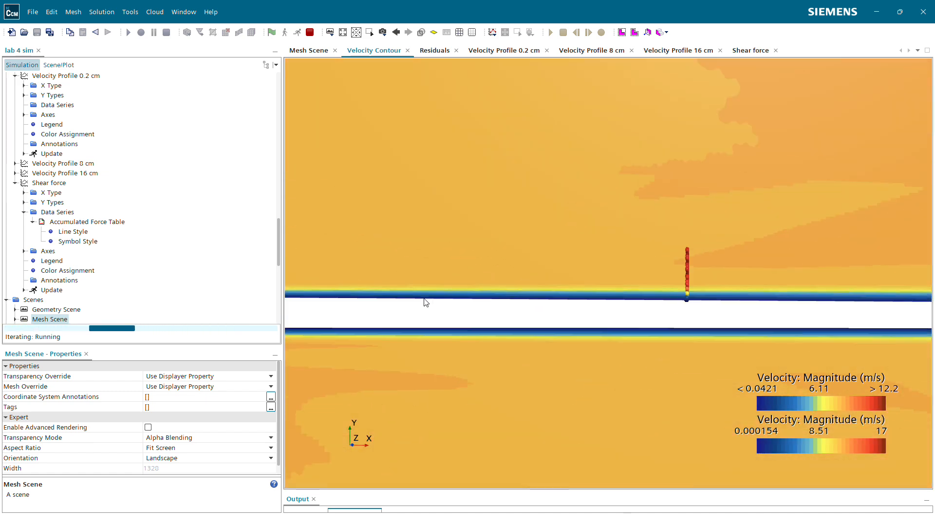
pyautogui.scroll(8, 645, 349)
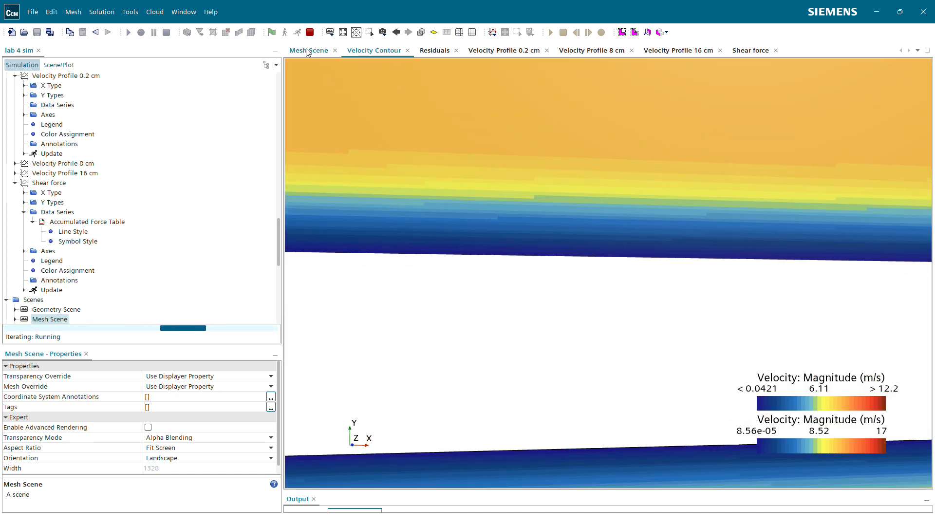
pyautogui.scroll(5, 619, 277)
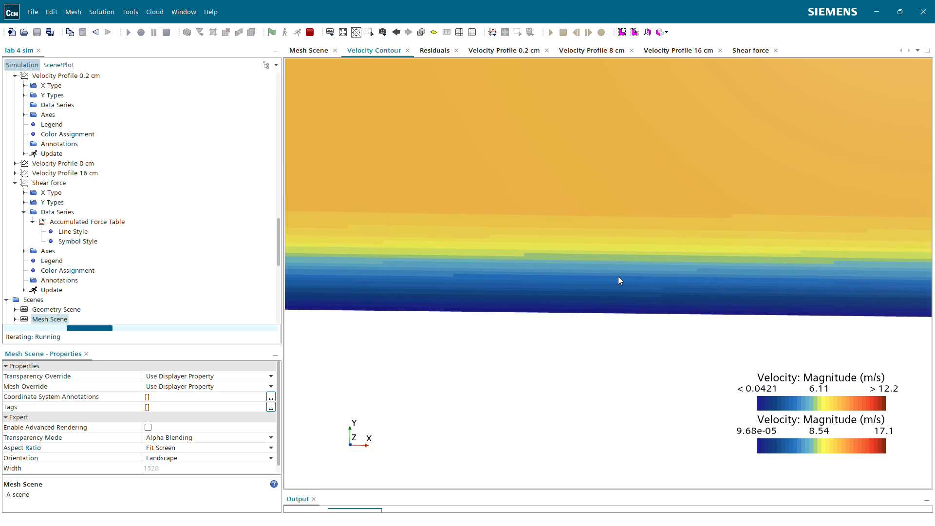
pyautogui.scroll(3, 499, 255)
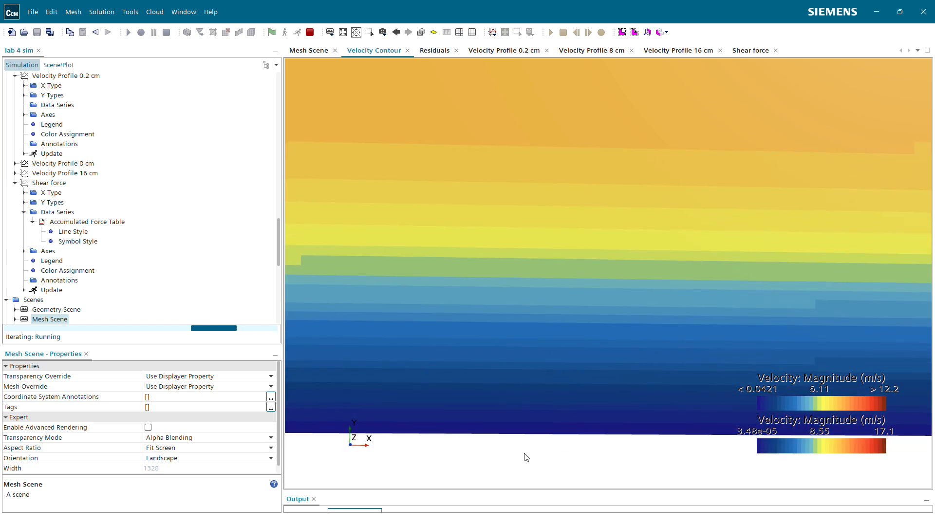
pyautogui.scroll(-5, 576, 312)
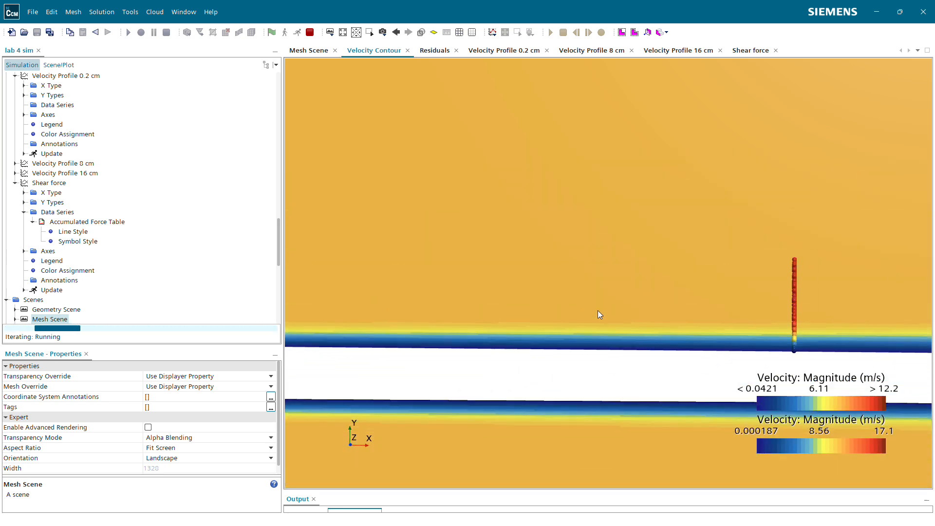
pyautogui.moveTo(687, 203); pyautogui.dragTo(665, 178, button='right')
pyautogui.scroll(-6, 538, 257)
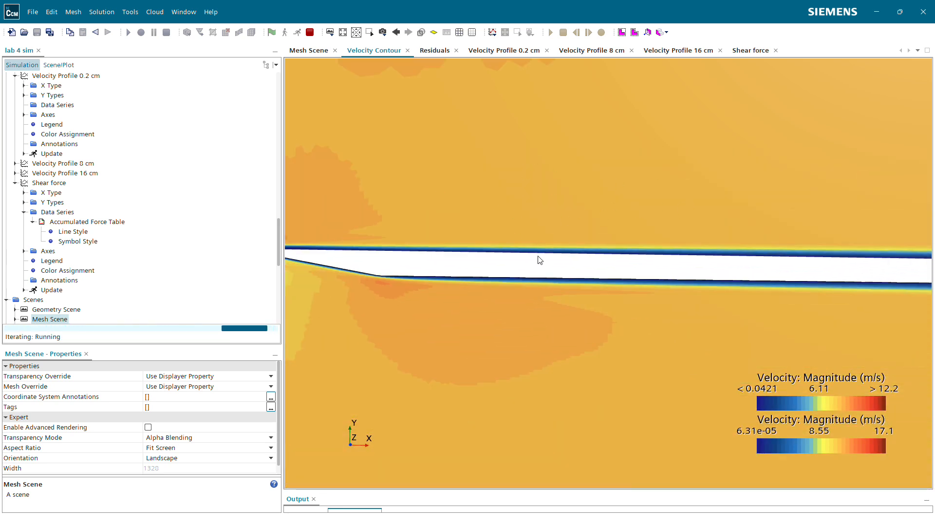
# Step: Examine the velocity contour close up around the first probe line, just behind the plate's leading edge
pyautogui.moveTo(533, 243); pyautogui.dragTo(683, 252, button='right')
pyautogui.scroll(3, 493, 253)
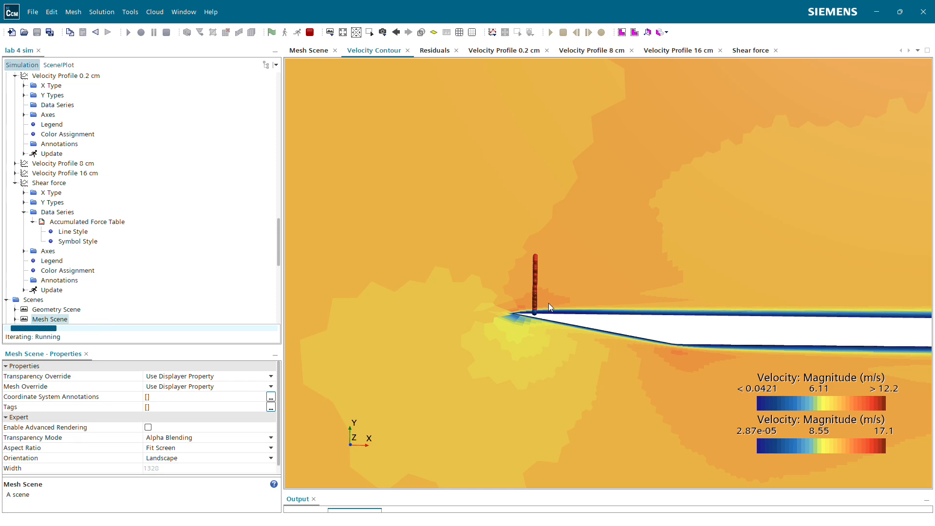
pyautogui.scroll(3, 543, 292)
pyautogui.scroll(6, 539, 273)
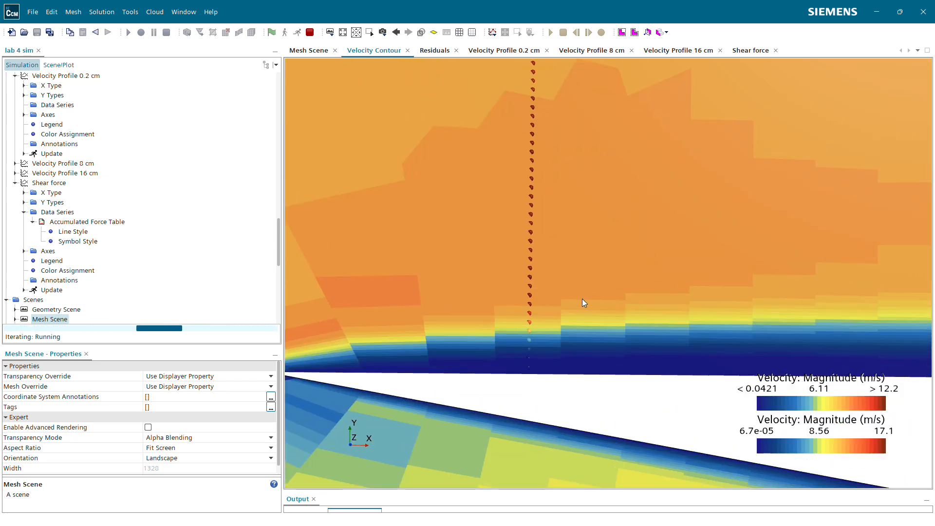
pyautogui.moveTo(594, 194); pyautogui.dragTo(587, 396, button='right')
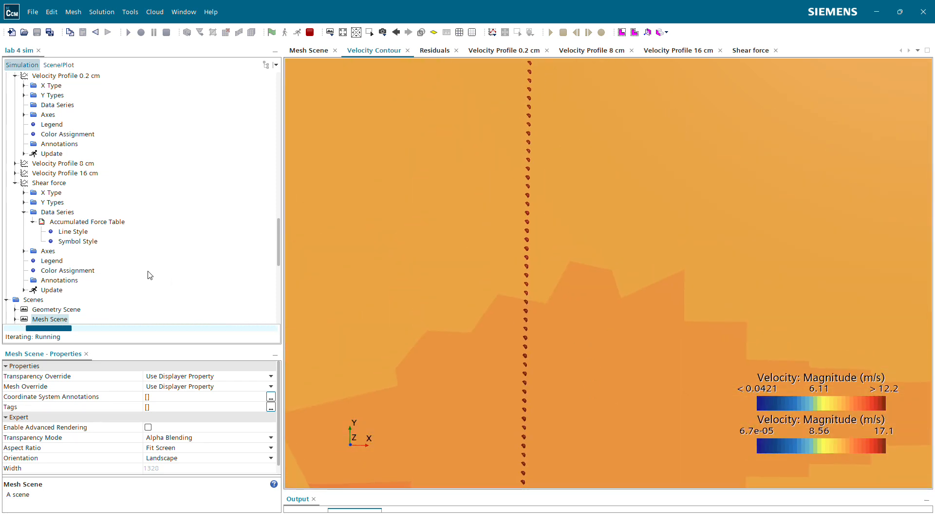
# Step: Find the 0.2 cm line probe among the derived parts and select it to highlight it in the scene and display its properties
pyautogui.scroll(-7, 122, 286)
pyautogui.scroll(-2, 85, 247)
pyautogui.scroll(8, 82, 258)
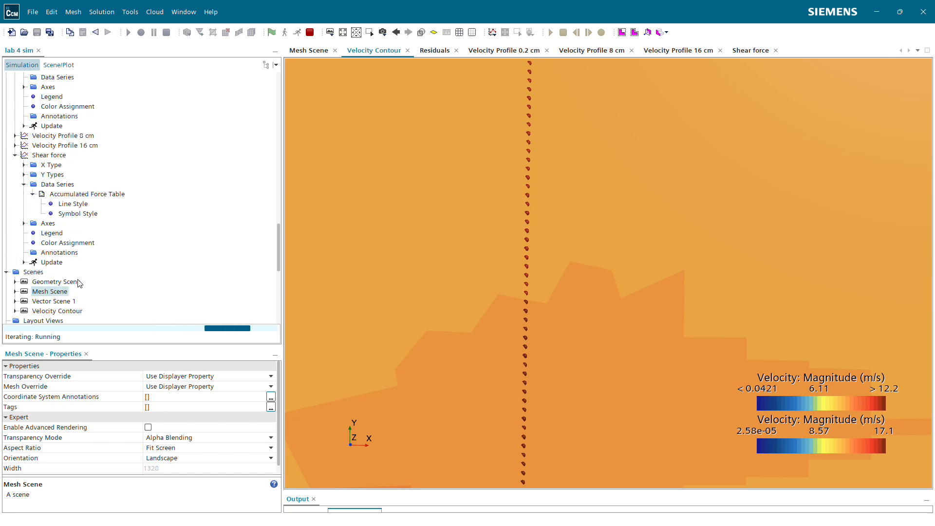
pyautogui.scroll(7, 80, 249)
pyautogui.scroll(3, 81, 250)
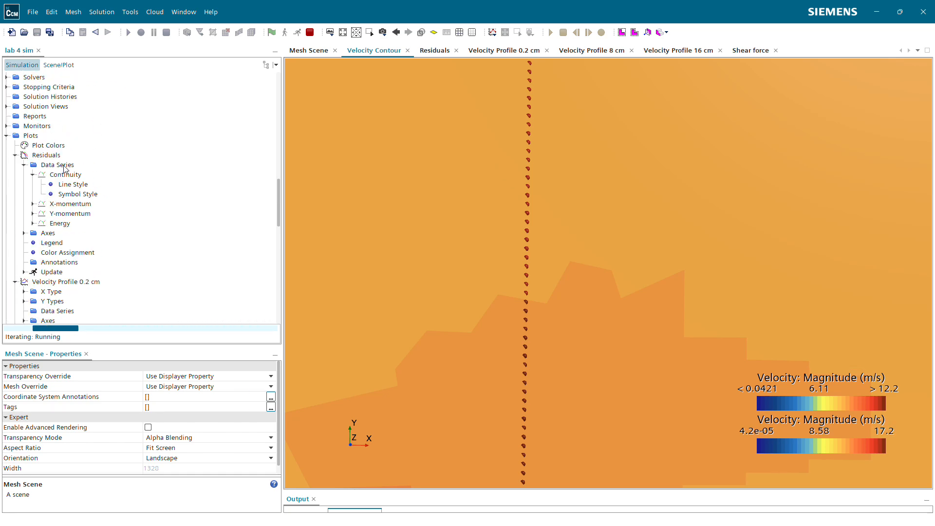
pyautogui.scroll(5, 66, 234)
pyautogui.click(43, 174)
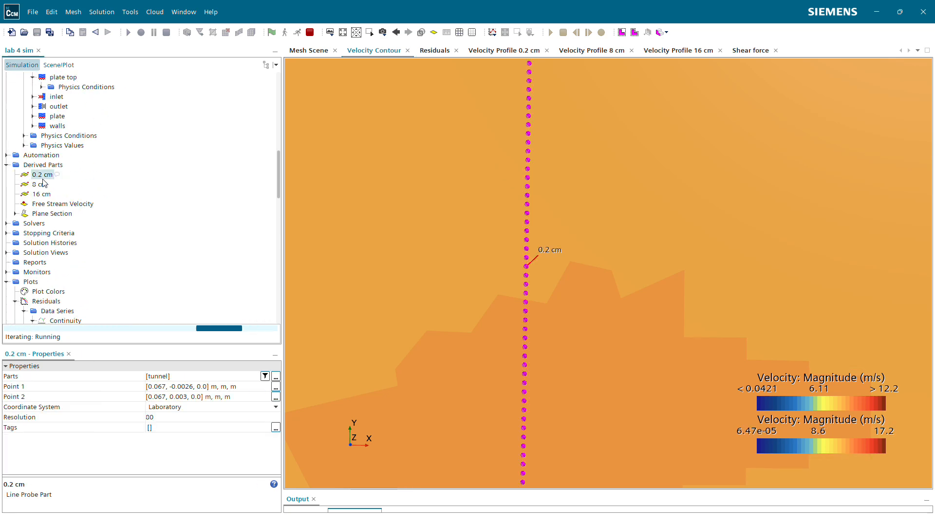
# Step: Inspect where the highlighted 0.2 cm probe line crosses the boundary layer just behind the plate's leading edge
pyautogui.scroll(-5, 630, 302)
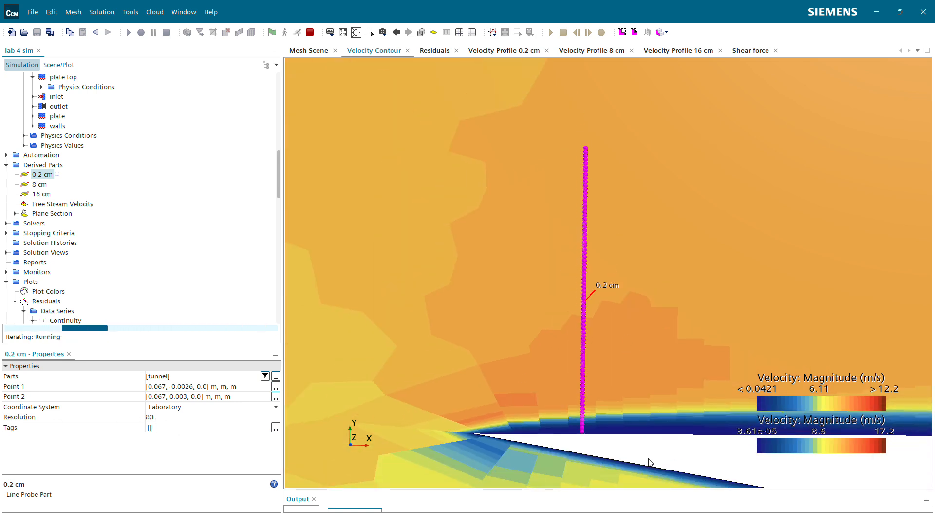
pyautogui.scroll(10, 650, 463)
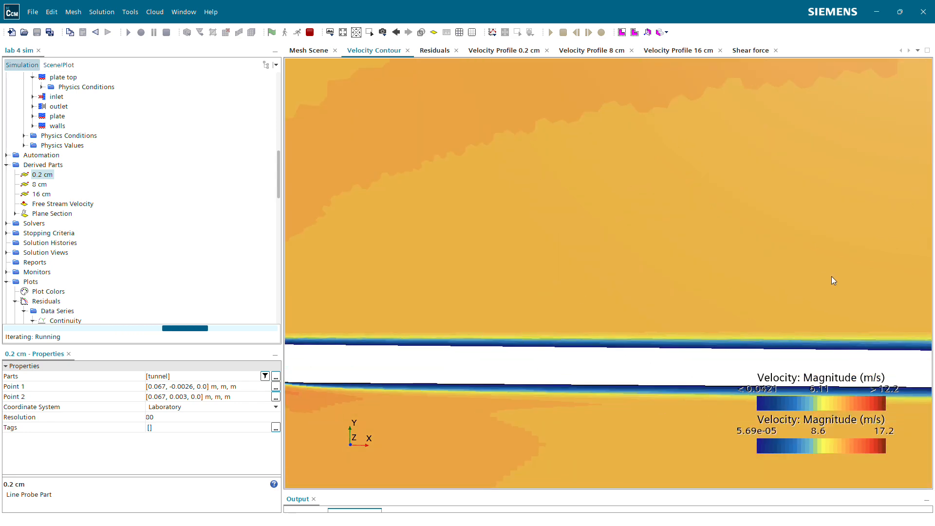
pyautogui.moveTo(832, 277); pyautogui.dragTo(408, 291, button='right')
pyautogui.scroll(-5, 575, 317)
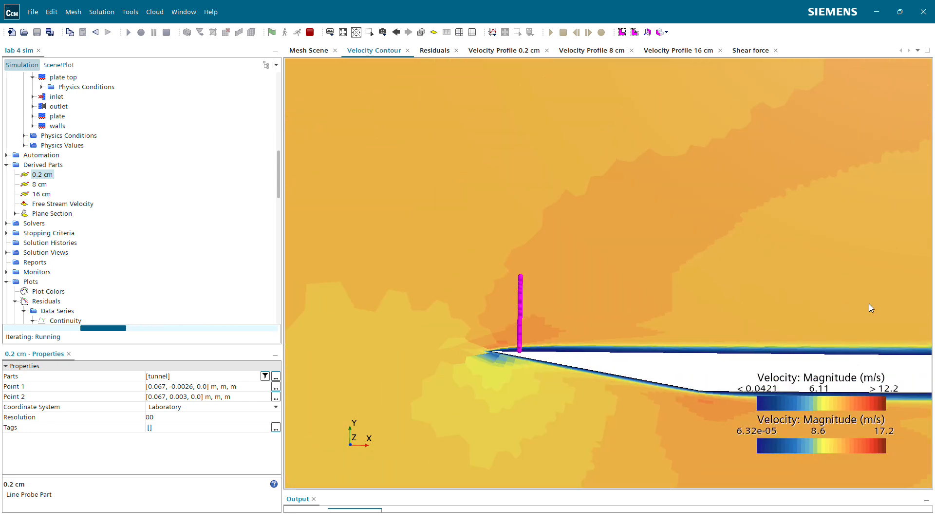
pyautogui.scroll(5, 491, 300)
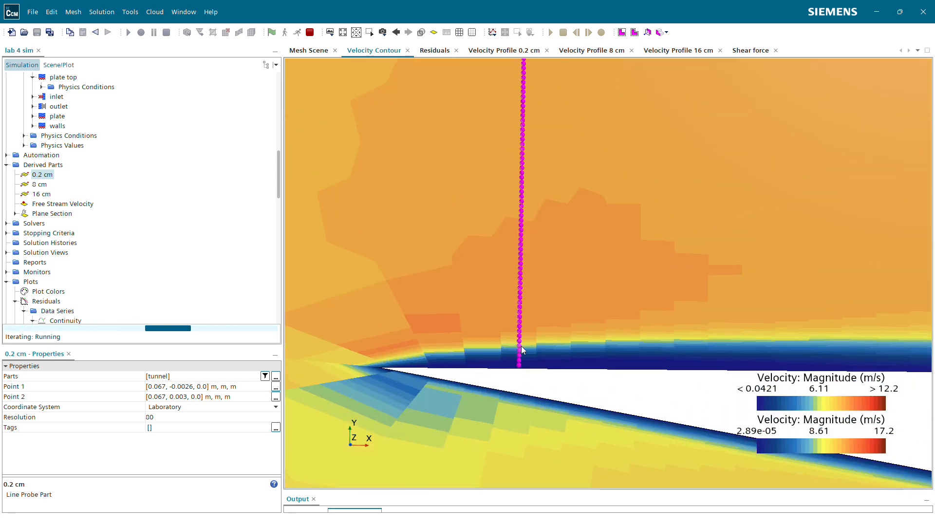
pyautogui.scroll(4, 587, 359)
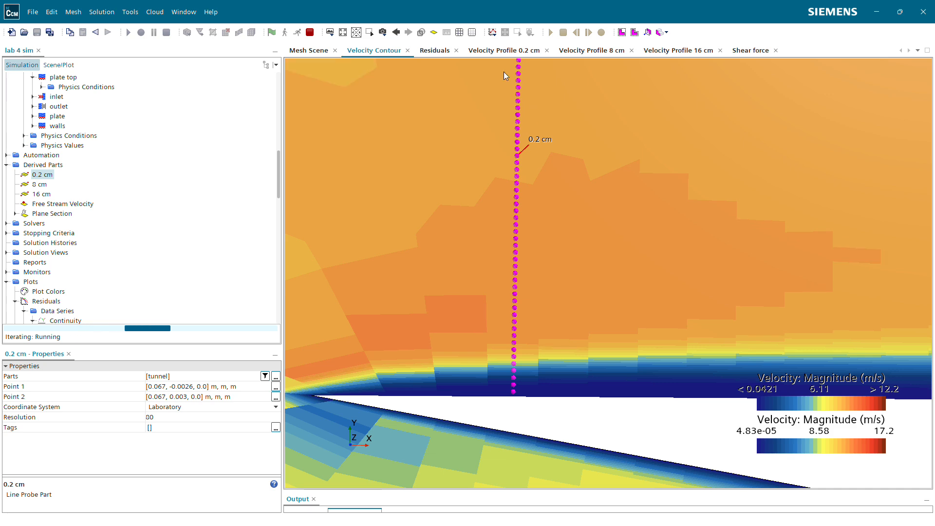
# Step: Examine the boundary layer on the plate's upper and lower surfaces up close, downstream of the 0.2 cm probe
pyautogui.scroll(-12, 585, 176)
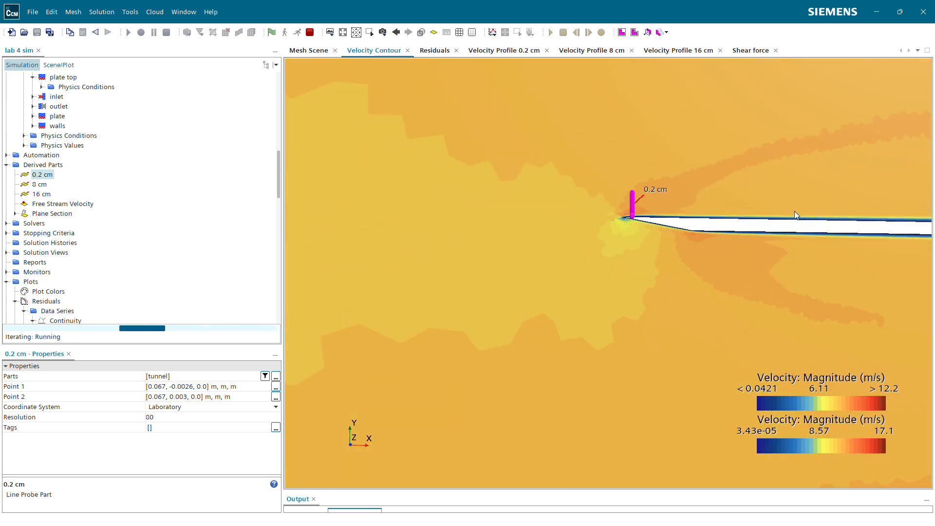
pyautogui.moveTo(795, 213); pyautogui.dragTo(557, 263, button='right')
pyautogui.scroll(3, 557, 265)
pyautogui.scroll(5, 558, 269)
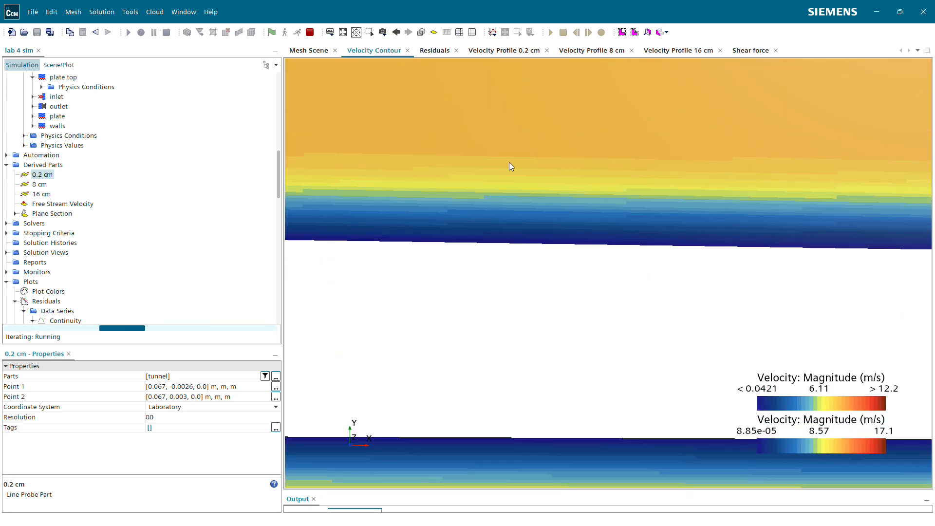
pyautogui.scroll(3, 579, 159)
# Step: Compare the velocity profile plots at 0.2 cm, 8 cm and 16 cm, ending on the 0.2 cm profile
pyautogui.click(484, 51)
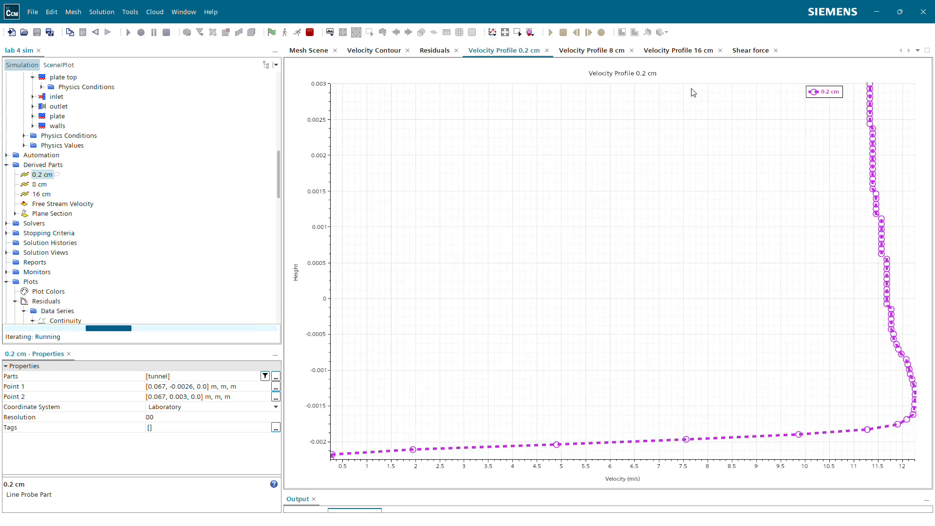
pyautogui.click(596, 51)
pyautogui.click(663, 50)
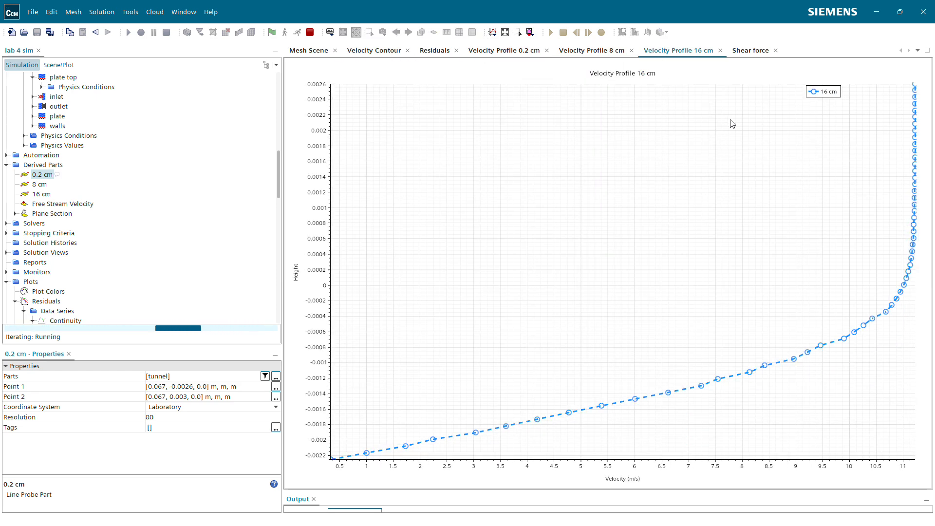
pyautogui.click(501, 51)
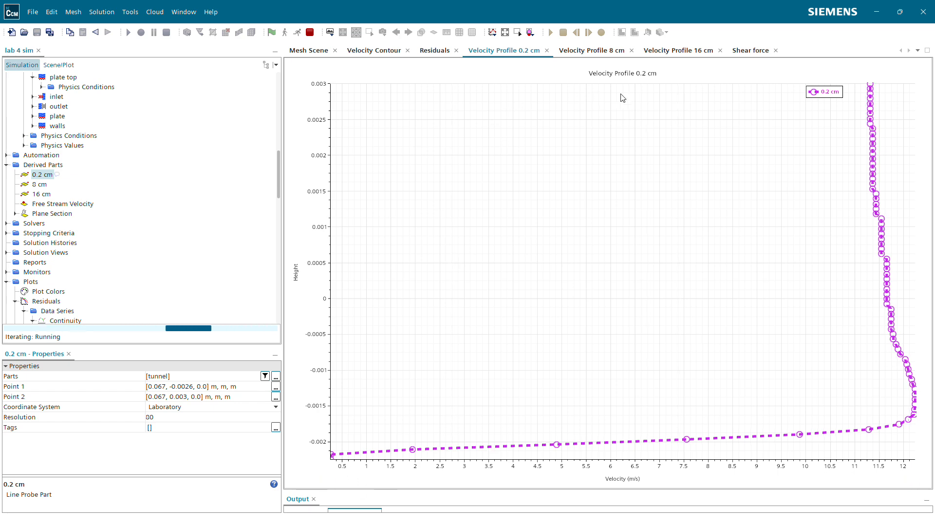
pyautogui.click(592, 51)
pyautogui.click(682, 52)
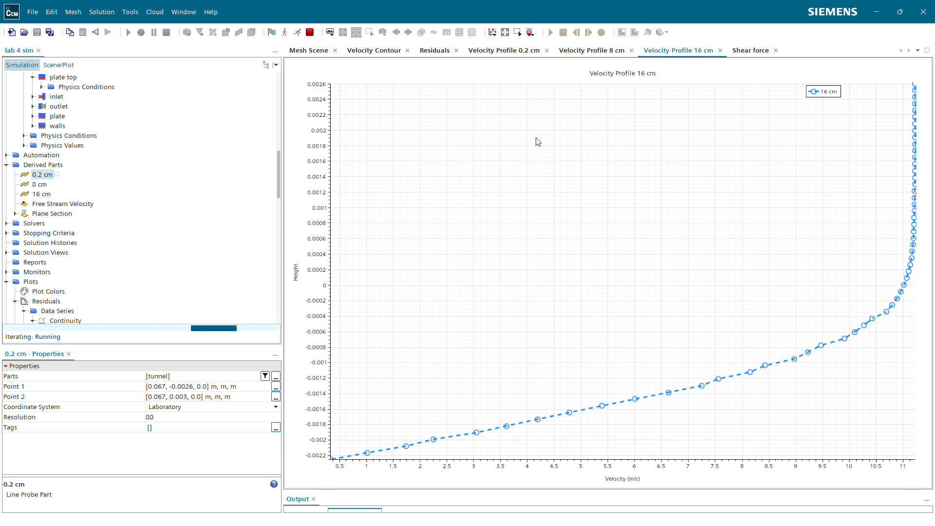
pyautogui.click(485, 55)
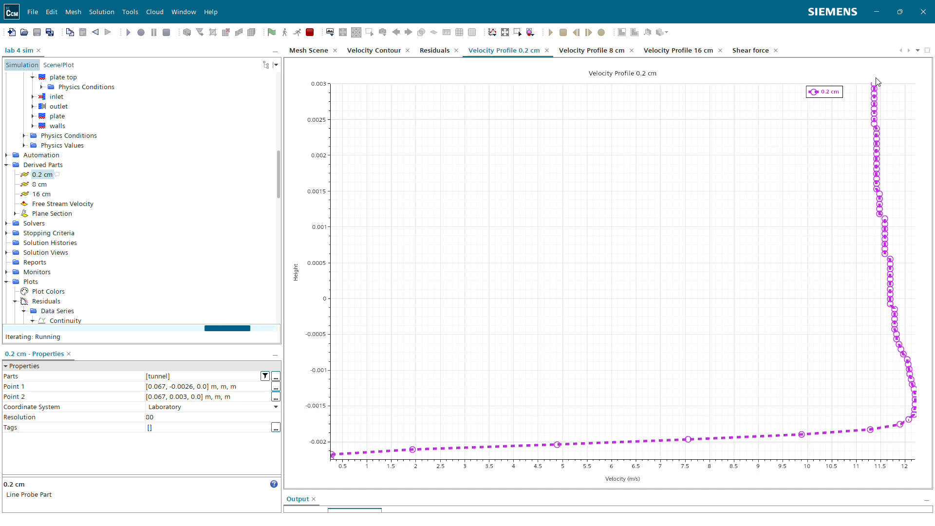
pyautogui.moveTo(875, 82)
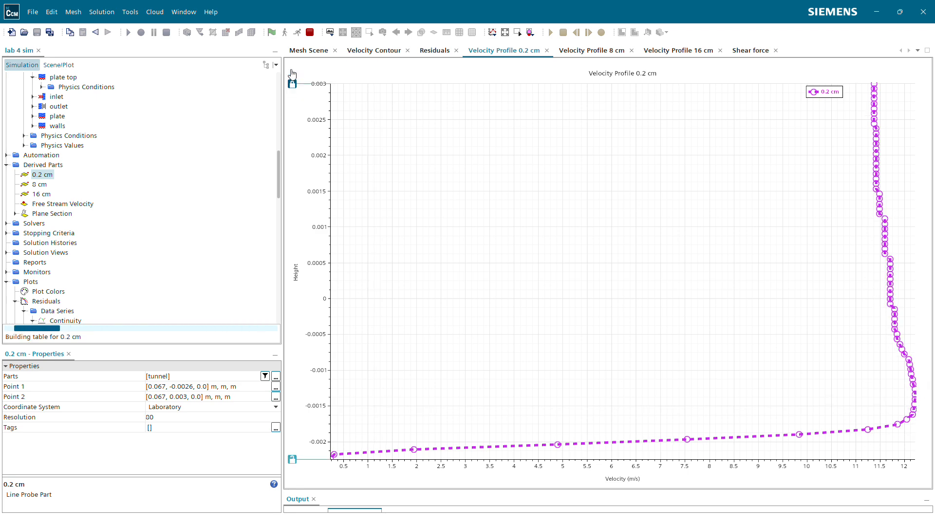
# Step: Return to the Velocity Contour scene and examine the flow around the 0.2 cm probe at the leading edge
pyautogui.click(307, 51)
pyautogui.click(353, 50)
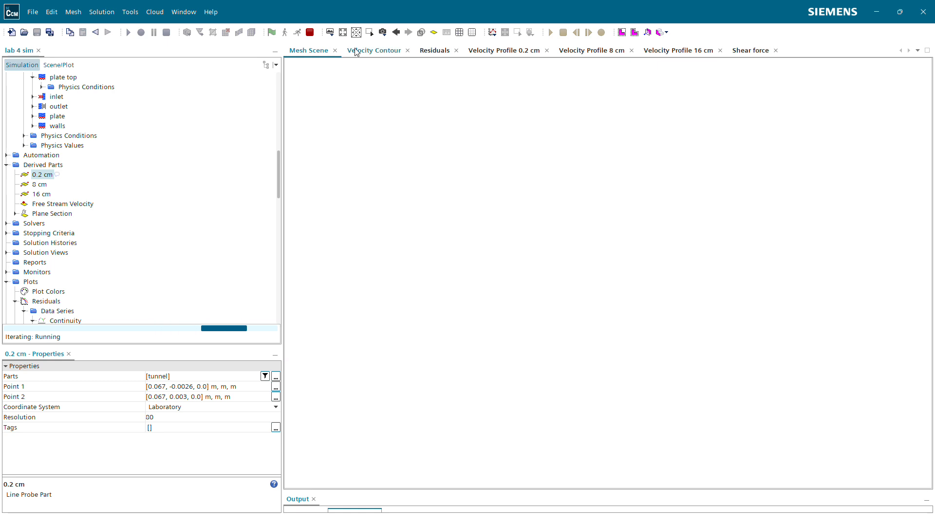
pyautogui.moveTo(458, 222); pyautogui.dragTo(411, 206)
pyautogui.scroll(-6, 442, 295)
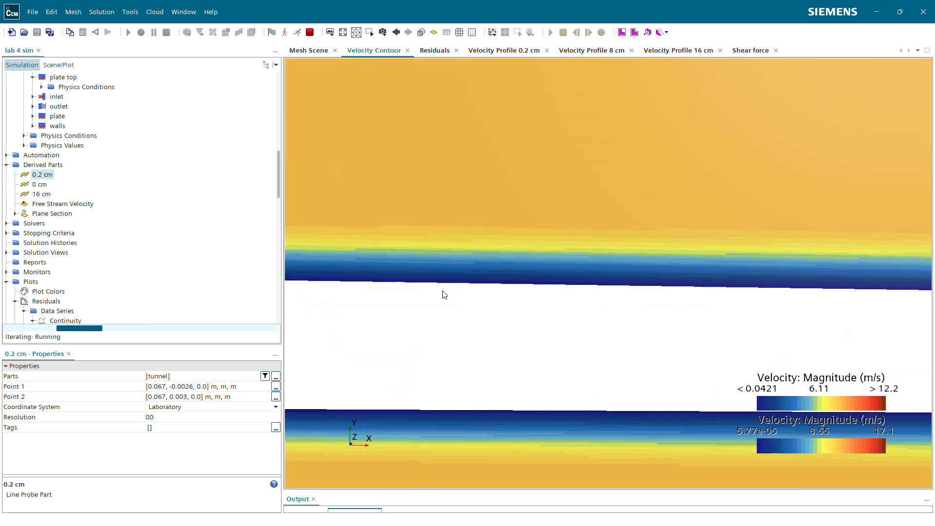
pyautogui.moveTo(442, 294); pyautogui.dragTo(777, 340, button='right')
pyautogui.moveTo(404, 298); pyautogui.dragTo(794, 314, button='right')
pyautogui.scroll(4, 493, 309)
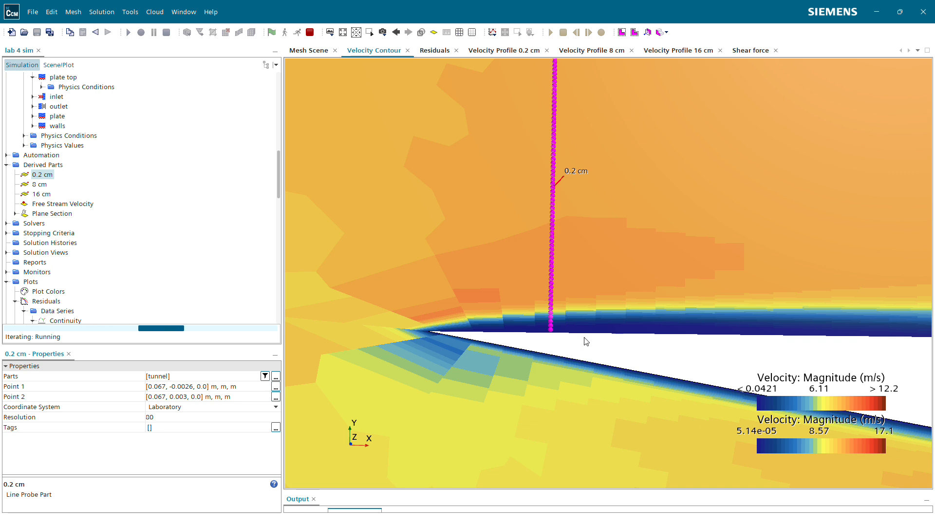
# Step: Follow the boundary layer along the plate from the 0.2 cm probe to the two downstream probe lines and back
pyautogui.scroll(-5, 656, 322)
pyautogui.scroll(-5, 720, 336)
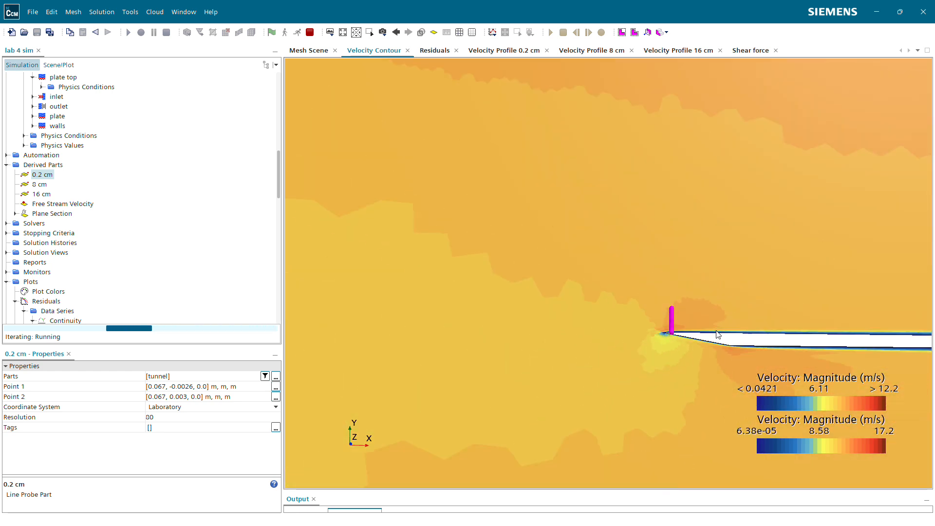
pyautogui.moveTo(829, 342); pyautogui.dragTo(522, 303, button='right')
pyautogui.scroll(5, 398, 302)
pyautogui.moveTo(801, 243); pyautogui.dragTo(507, 240, button='right')
pyautogui.scroll(-3, 653, 257)
pyautogui.moveTo(855, 252); pyautogui.dragTo(475, 232, button='right')
pyautogui.moveTo(562, 229); pyautogui.dragTo(720, 243, button='right')
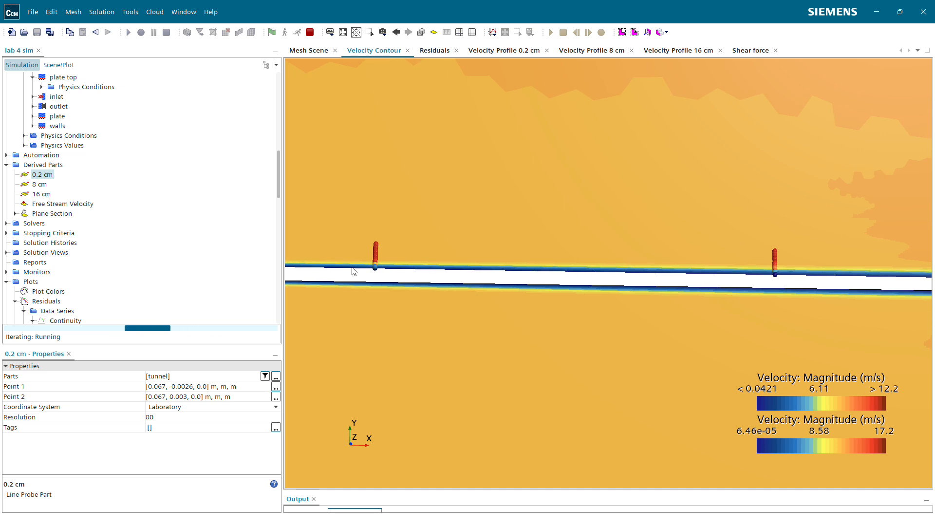
pyautogui.moveTo(484, 221); pyautogui.dragTo(825, 218, button='right')
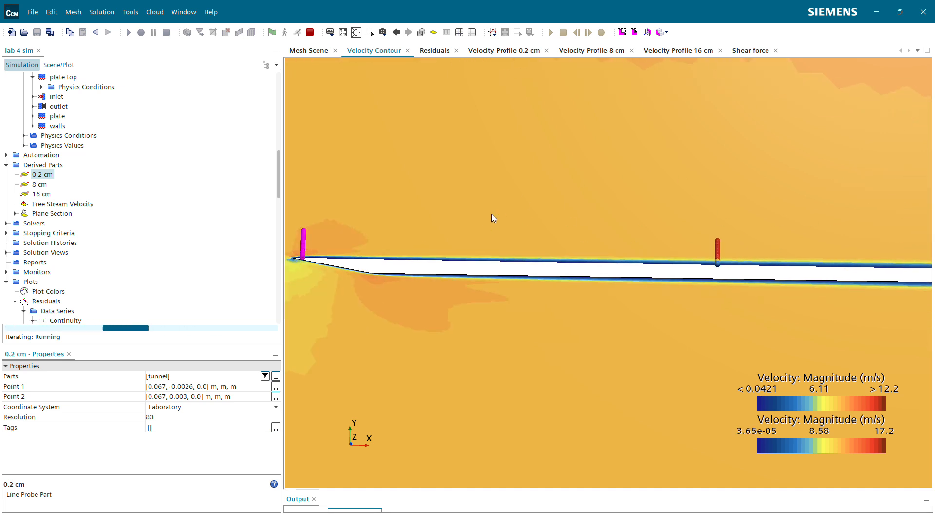
# Step: Inspect the 0.2 cm probe line from the plate surface up to its upper end against the surrounding velocity contour
pyautogui.moveTo(447, 163); pyautogui.dragTo(626, 162, button='right')
pyautogui.scroll(5, 484, 259)
pyautogui.scroll(2, 513, 232)
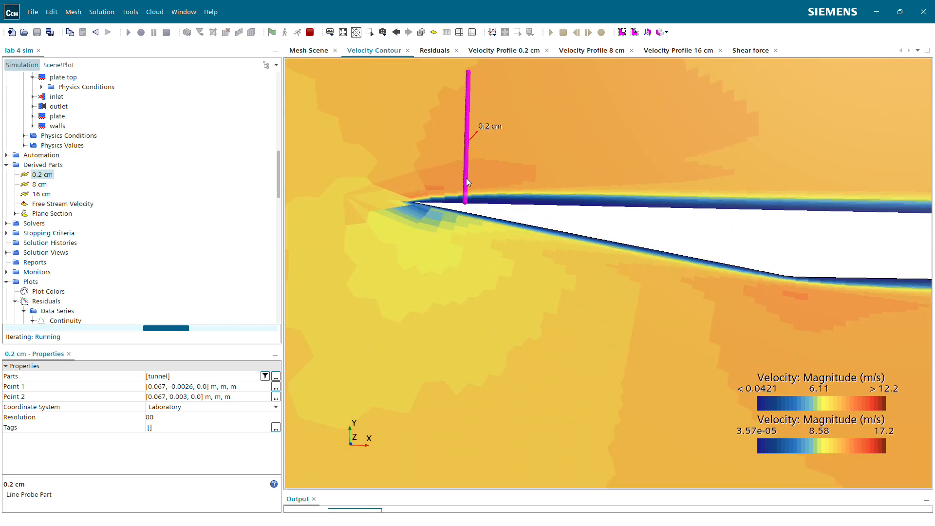
pyautogui.scroll(4, 466, 177)
pyautogui.moveTo(568, 225); pyautogui.dragTo(658, 265, button='right')
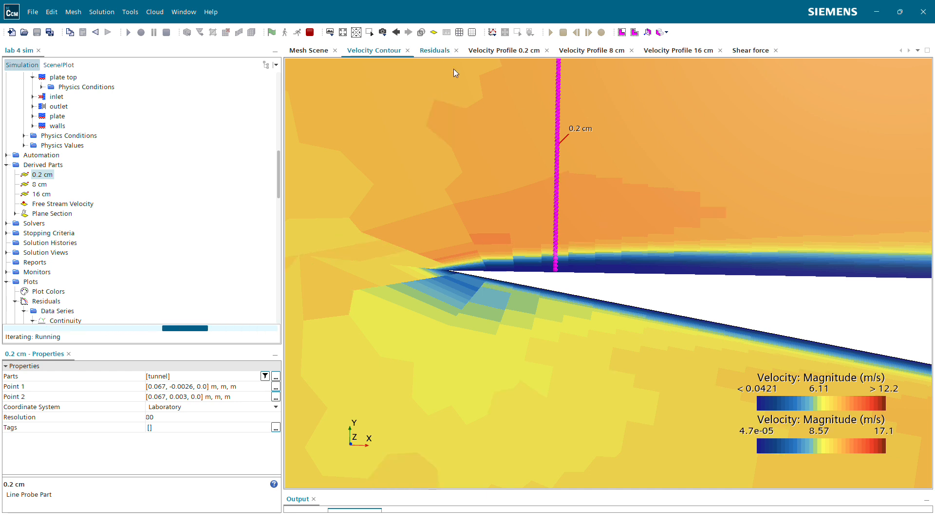
pyautogui.scroll(-3, 650, 234)
pyautogui.moveTo(649, 251); pyautogui.dragTo(615, 302, button='right')
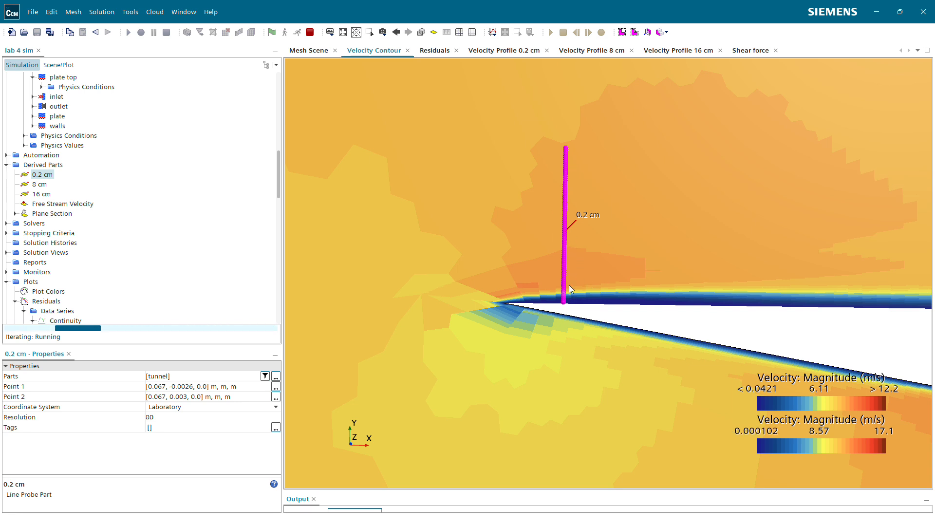
pyautogui.moveTo(580, 121); pyautogui.dragTo(539, 251, button='right')
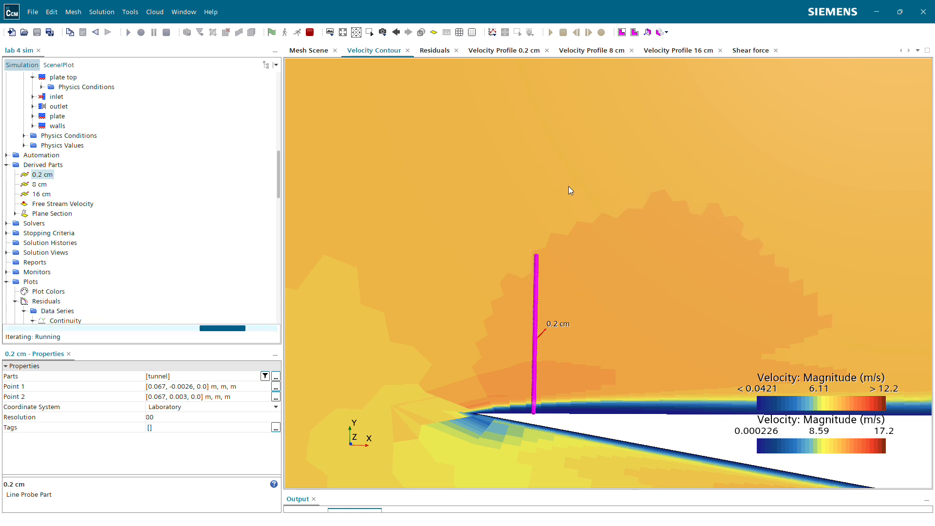
# Step: Open the Velocity Profile 0.2 cm plot and examine the curve from the free stream down to the point nearest the plate
pyautogui.click(510, 53)
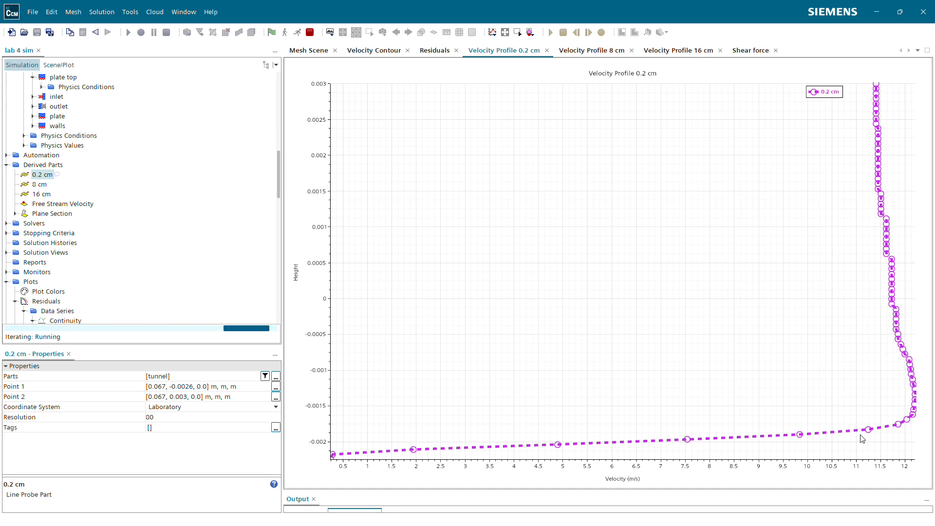
pyautogui.moveTo(881, 150)
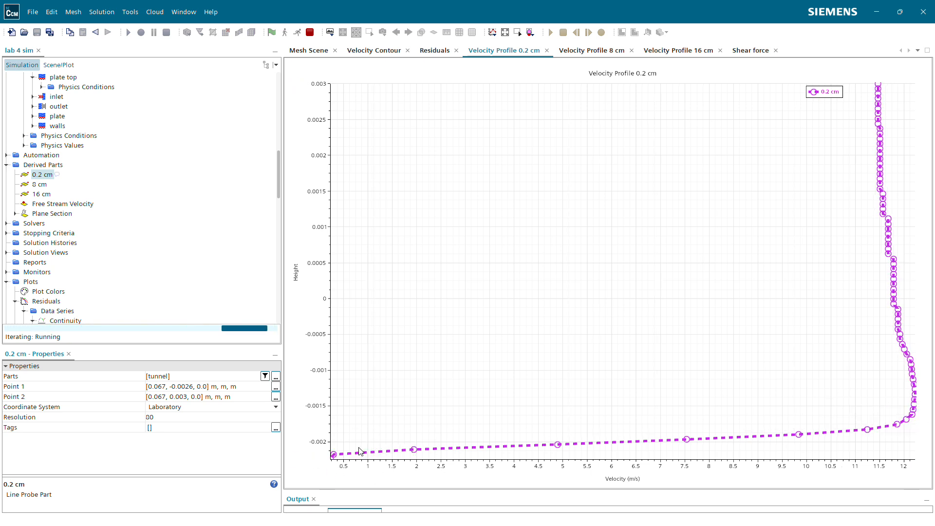
pyautogui.moveTo(333, 455)
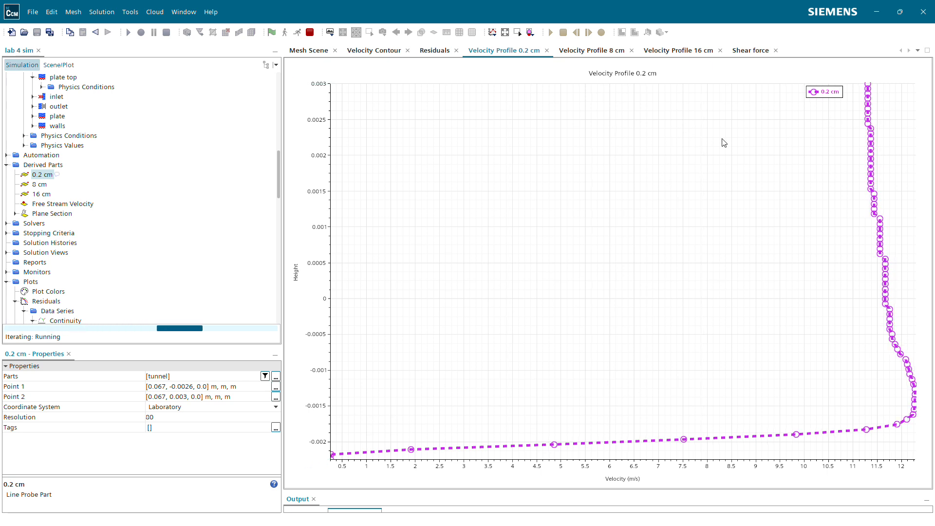
# Step: Open the Shear force plot, shorten its horizontal axis to end just beyond 0.26 m, and examine the curve's first points
pyautogui.click(752, 51)
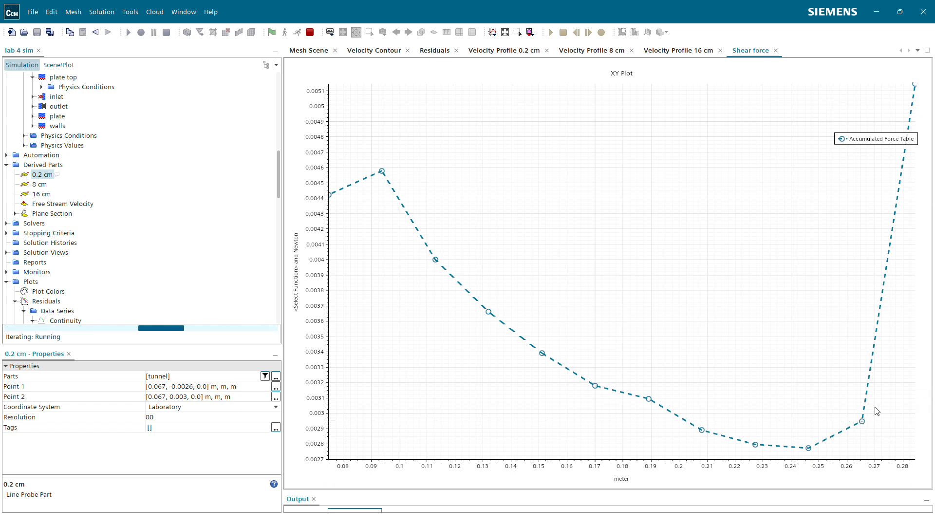
pyautogui.moveTo(916, 470)
pyautogui.mouseDown()
pyautogui.moveTo(867, 471)
pyautogui.moveTo(911, 471)
pyautogui.mouseUp()
pyautogui.click(917, 484)
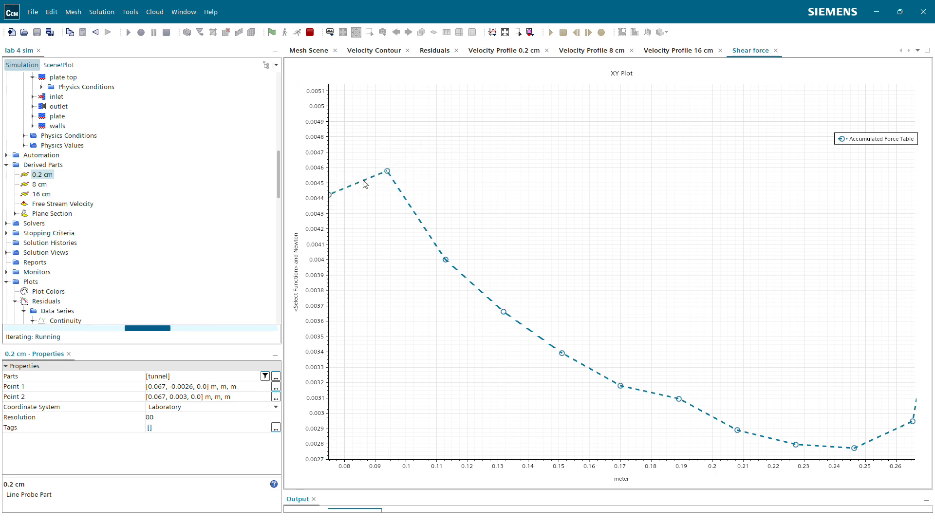
pyautogui.moveTo(330, 196)
pyautogui.moveTo(390, 174)
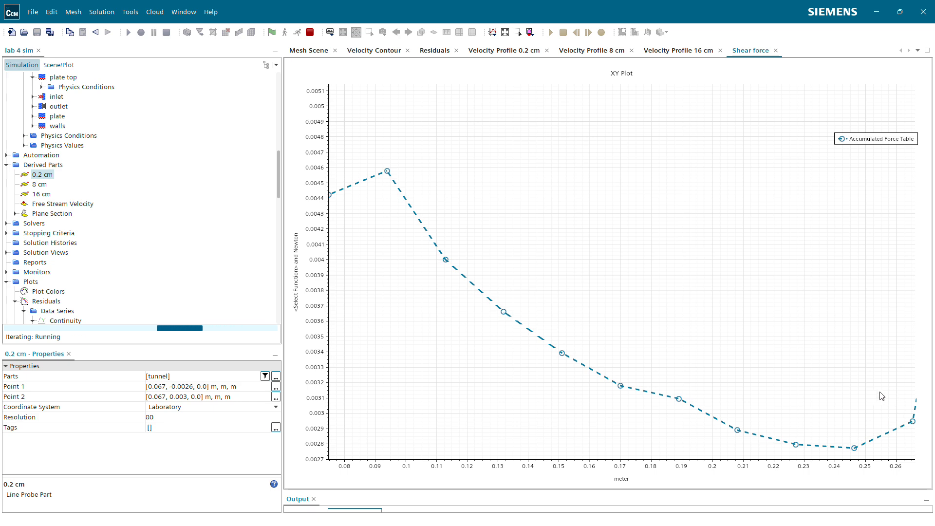
# Step: Return to the velocity contour and follow the boundary layer on both plate faces from the leading edge towards the trailing edge
pyautogui.click(358, 52)
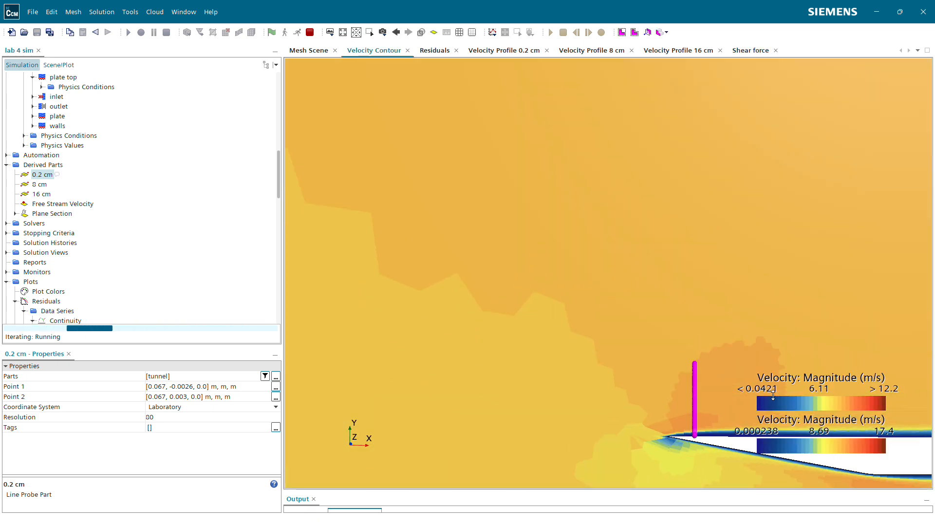
pyautogui.moveTo(685, 389)
pyautogui.mouseDown(button='right')
pyautogui.moveTo(522, 378)
pyautogui.moveTo(168, 312)
pyautogui.mouseUp(button='right')
pyautogui.moveTo(706, 350)
pyautogui.mouseDown(button='right')
pyautogui.moveTo(368, 321)
pyautogui.moveTo(777, 329)
pyautogui.mouseUp(button='right')
pyautogui.scroll(6, 558, 298)
pyautogui.moveTo(322, 343)
pyautogui.mouseDown(button='right')
pyautogui.moveTo(510, 283)
pyautogui.moveTo(889, 280)
pyautogui.mouseUp(button='right')
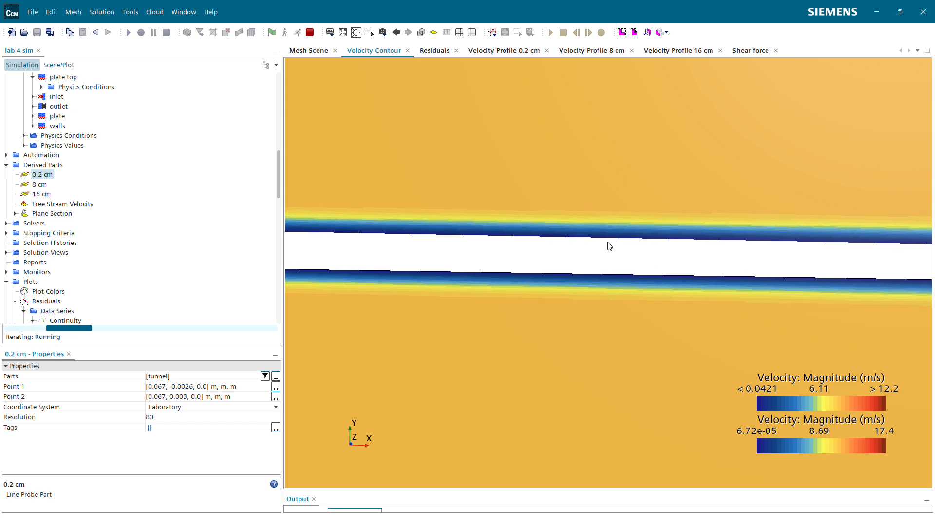
pyautogui.moveTo(360, 241)
pyautogui.mouseDown(button='right')
pyautogui.moveTo(840, 250)
pyautogui.moveTo(457, 266)
pyautogui.mouseUp(button='right')
pyautogui.moveTo(740, 271); pyautogui.dragTo(458, 276, button='right')
pyautogui.moveTo(775, 269); pyautogui.dragTo(485, 259, button='right')
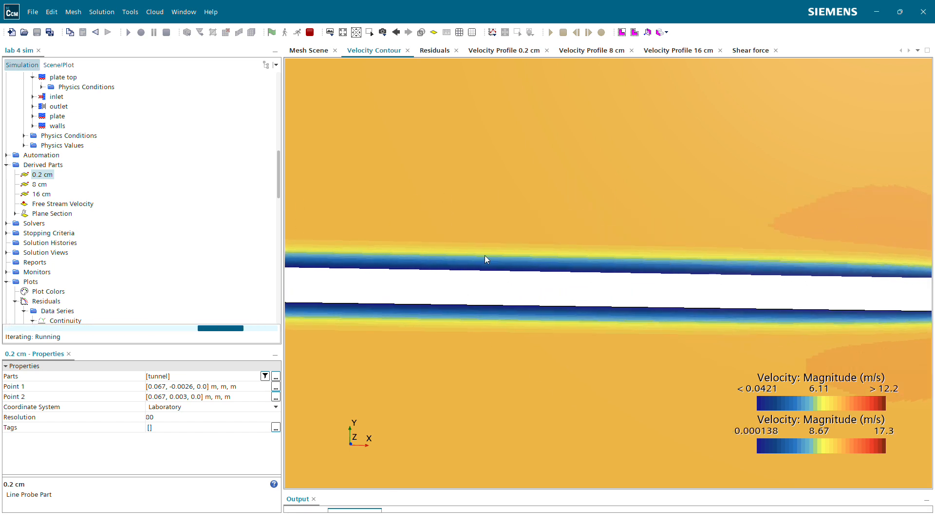
pyautogui.moveTo(732, 257); pyautogui.dragTo(606, 253, button='right')
# Step: Inspect the boundary layer and wake at the plate's trailing edge up close and together with the two downstream probe lines
pyautogui.scroll(5, 846, 268)
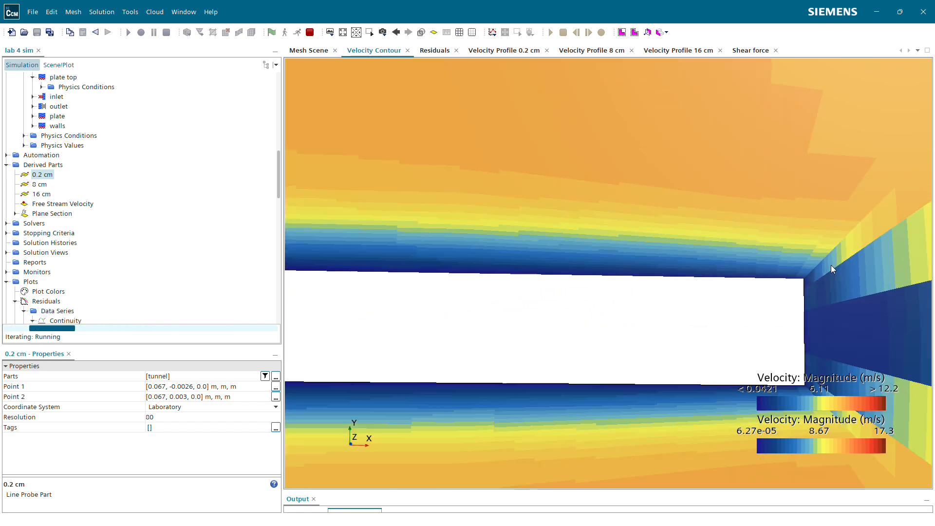
pyautogui.scroll(-5, 836, 247)
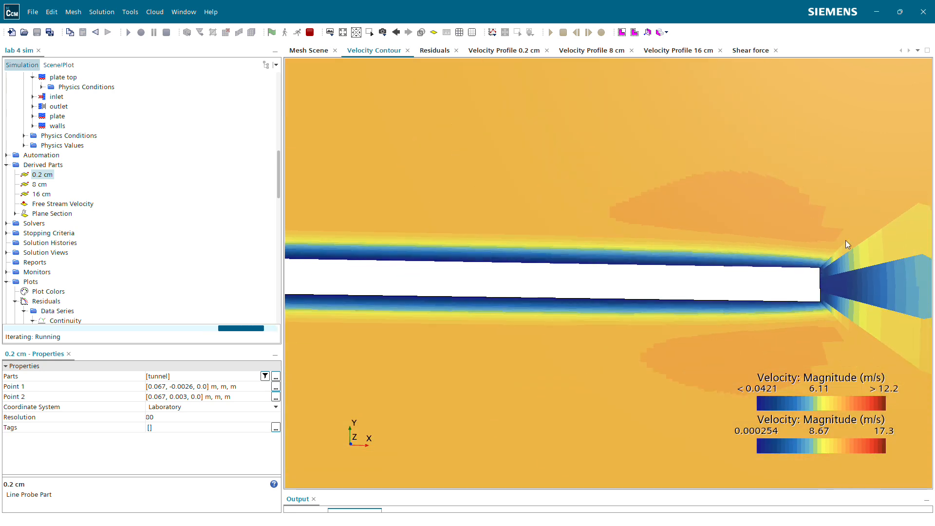
pyautogui.scroll(2, 891, 301)
pyautogui.scroll(-8, 877, 298)
pyautogui.moveTo(845, 266); pyautogui.dragTo(565, 240, button='right')
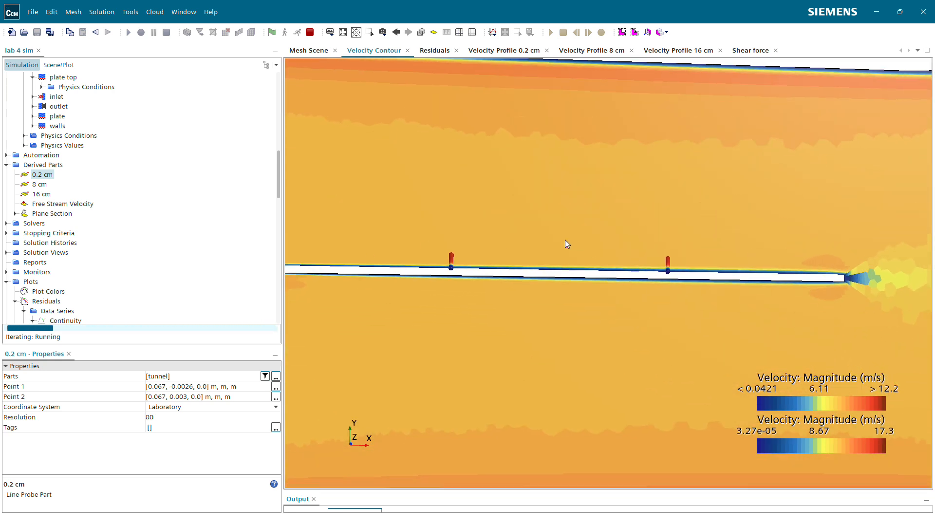
# Step: Trace the boundary layer from the leading edge to the 8 cm probe line and open the Velocity Profile 8 cm plot
pyautogui.moveTo(504, 269); pyautogui.dragTo(916, 277, button='right')
pyautogui.moveTo(578, 241); pyautogui.dragTo(702, 250, button='right')
pyautogui.scroll(6, 598, 255)
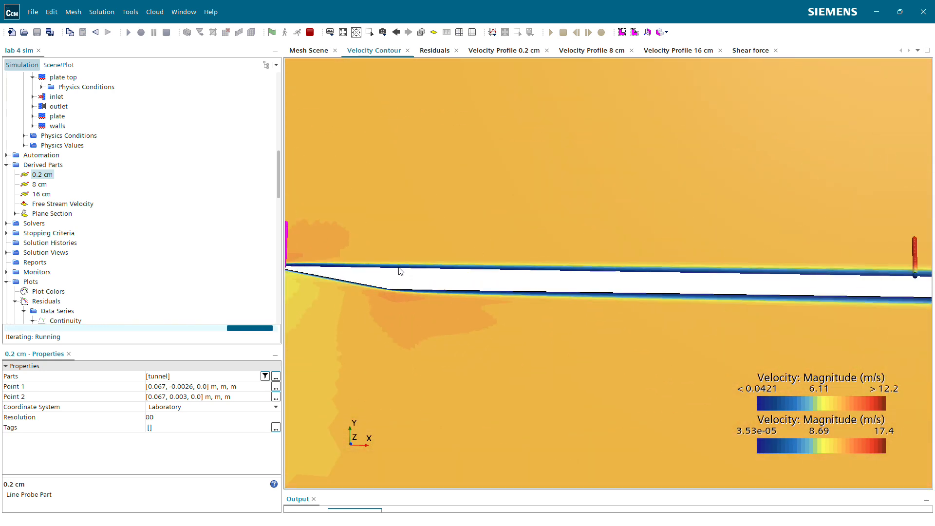
pyautogui.moveTo(317, 265); pyautogui.dragTo(611, 272, button='right')
pyautogui.moveTo(910, 312); pyautogui.dragTo(618, 300, button='right')
pyautogui.scroll(-5, 635, 292)
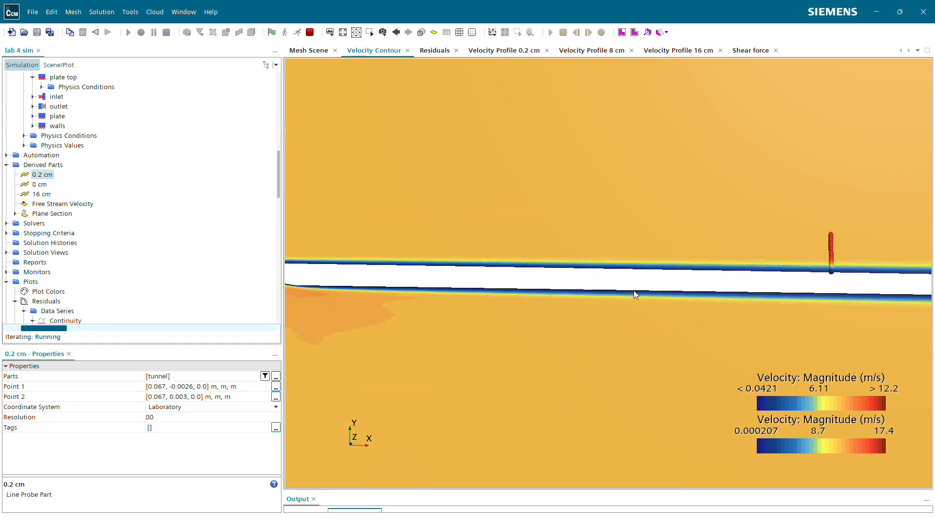
pyautogui.moveTo(796, 306); pyautogui.dragTo(645, 336, button='right')
pyautogui.click(592, 50)
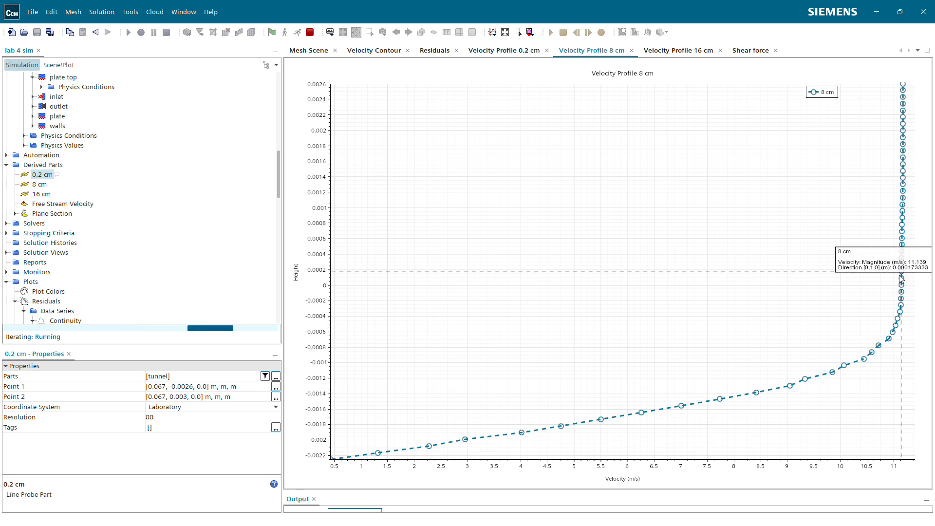
# Step: Collapse the Residuals, Velocity Profile 0.2 cm and Shear force plots in the simulation tree
pyautogui.scroll(-3, 24, 206)
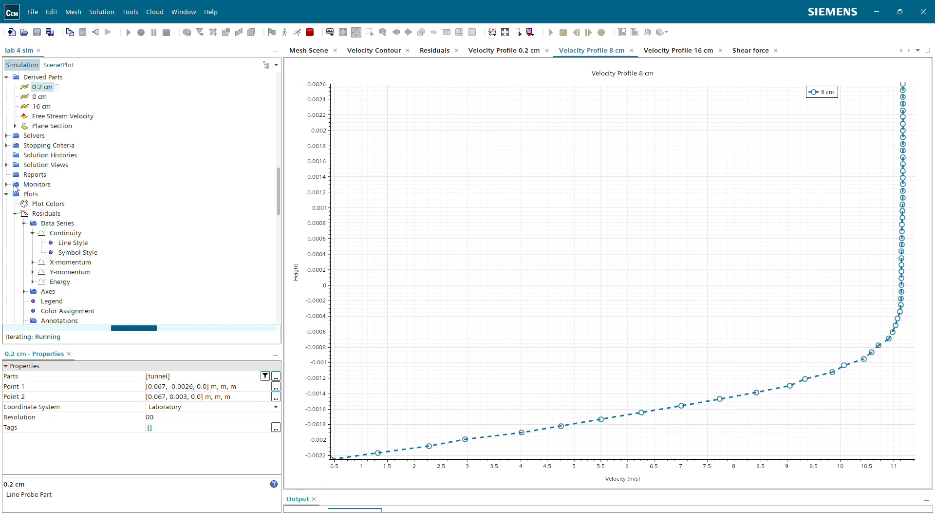
pyautogui.click(16, 214)
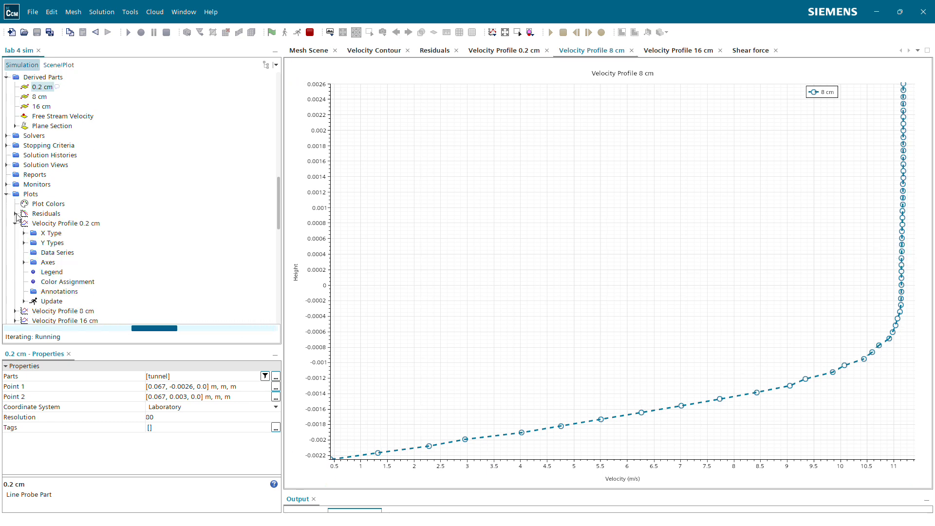
pyautogui.click(15, 214)
pyautogui.scroll(-5, 72, 232)
pyautogui.scroll(5, 73, 232)
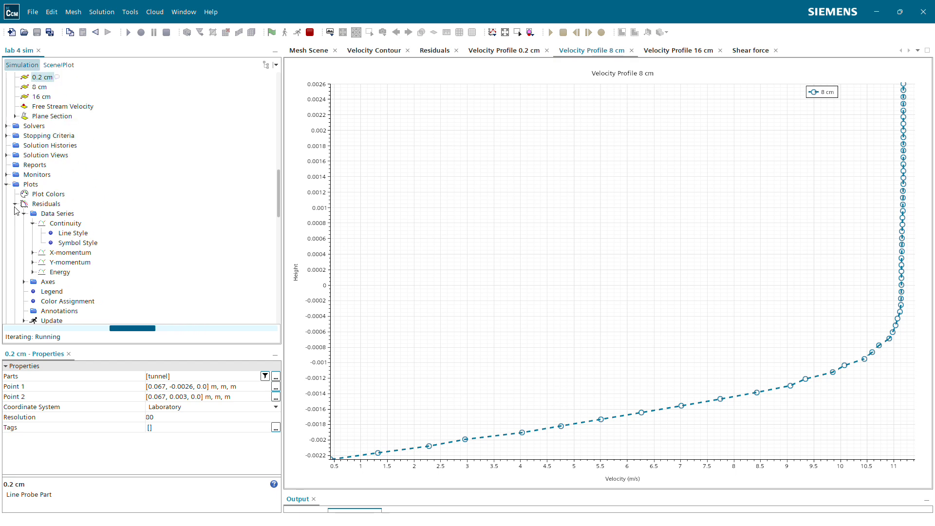
pyautogui.click(16, 205)
pyautogui.scroll(-2, 34, 218)
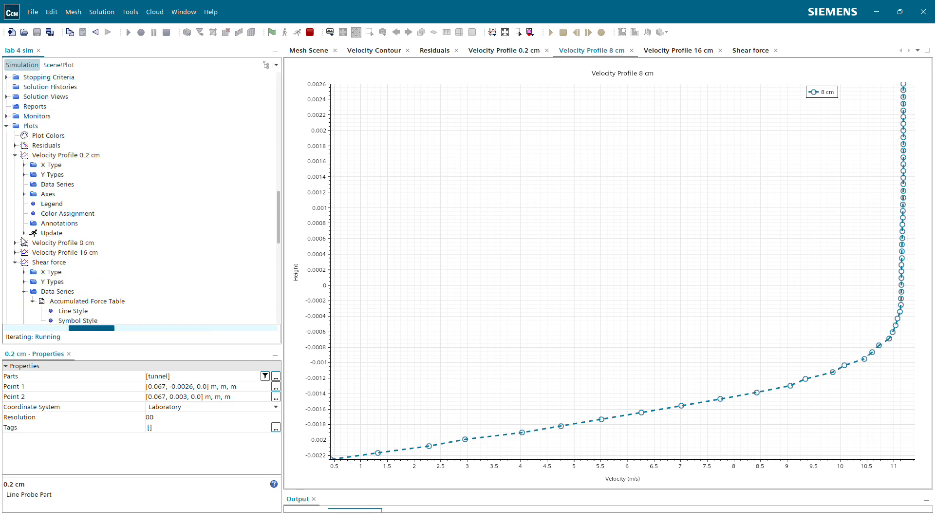
pyautogui.click(16, 155)
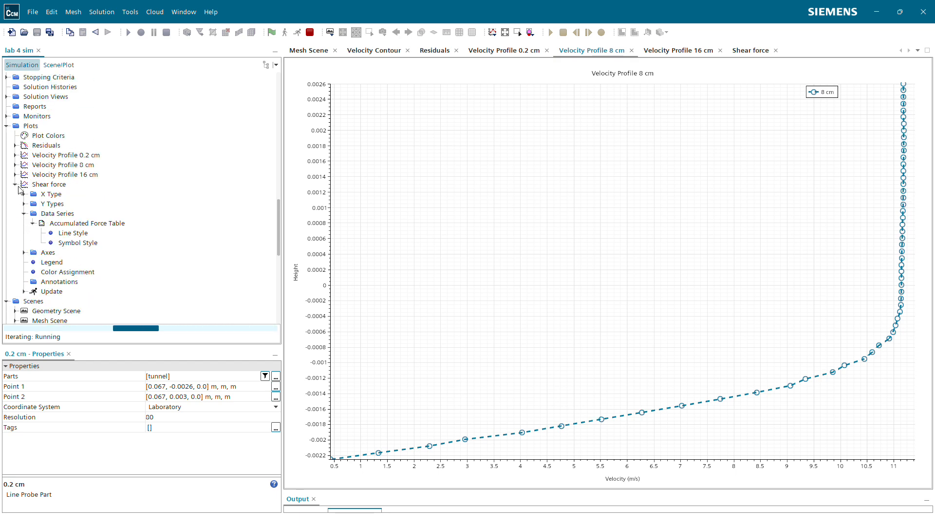
pyautogui.click(15, 185)
# Step: Review the properties of the Shear force plot and of the Accumulated Force Table that supplies its data
pyautogui.click(49, 184)
pyautogui.scroll(-6, 85, 238)
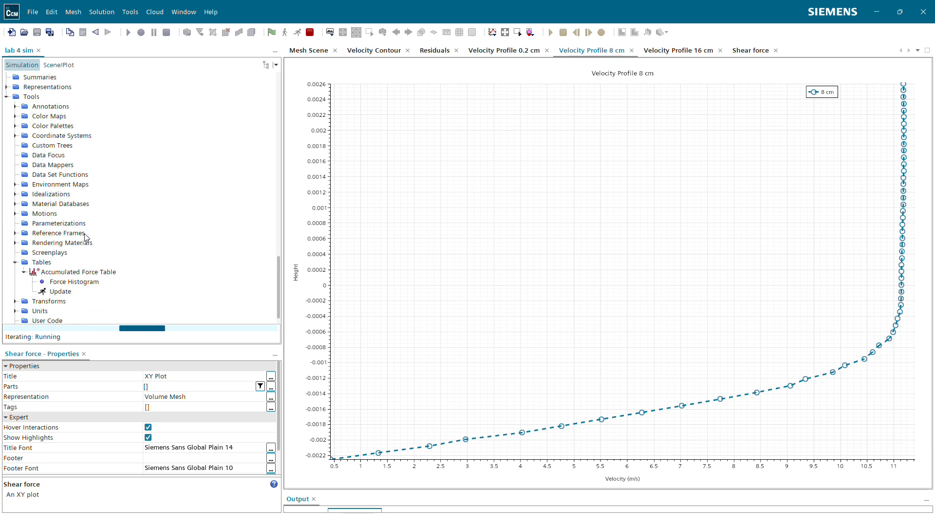
pyautogui.scroll(-1, 50, 245)
pyautogui.click(48, 251)
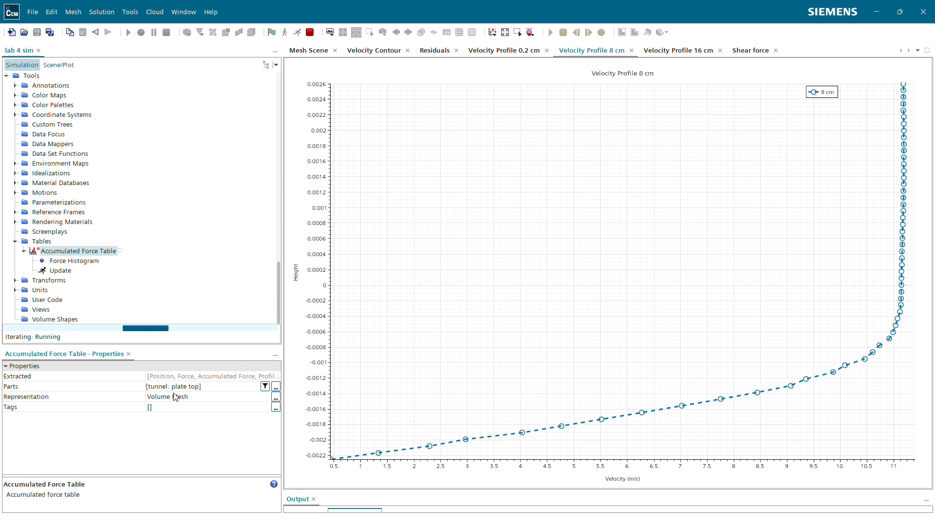
pyautogui.scroll(1, 127, 283)
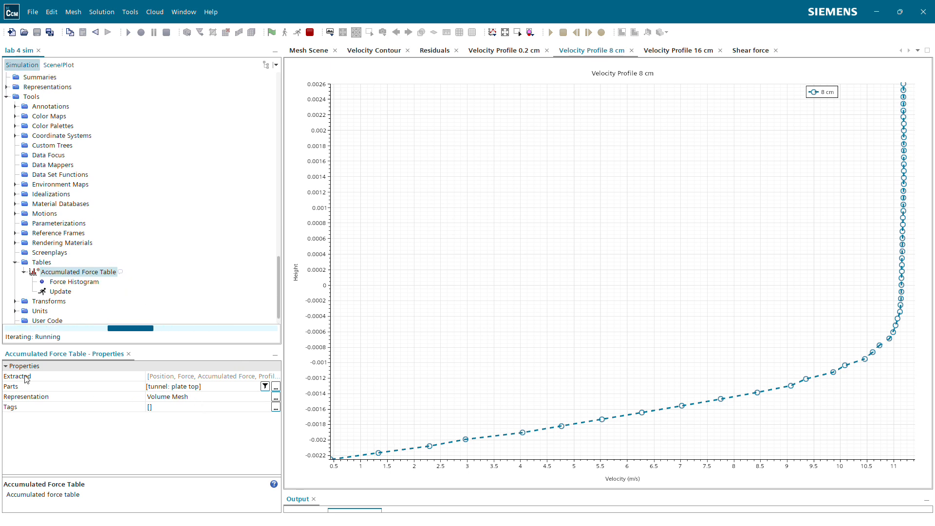
pyautogui.scroll(3, 96, 286)
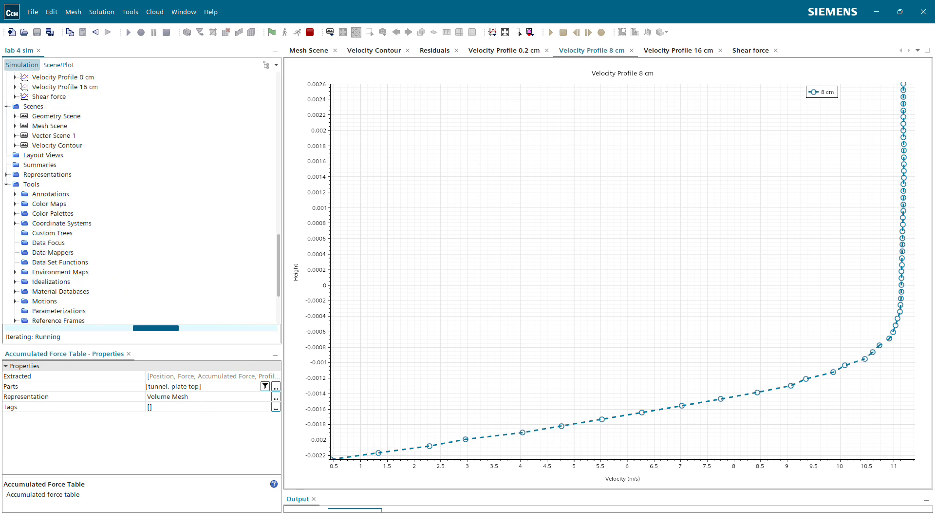
# Step: Select the Shear force plot in the tree and compare the Shear force, Velocity Profile 16 cm and Velocity Profile 8 cm plots
pyautogui.scroll(3, 47, 201)
pyautogui.click(54, 184)
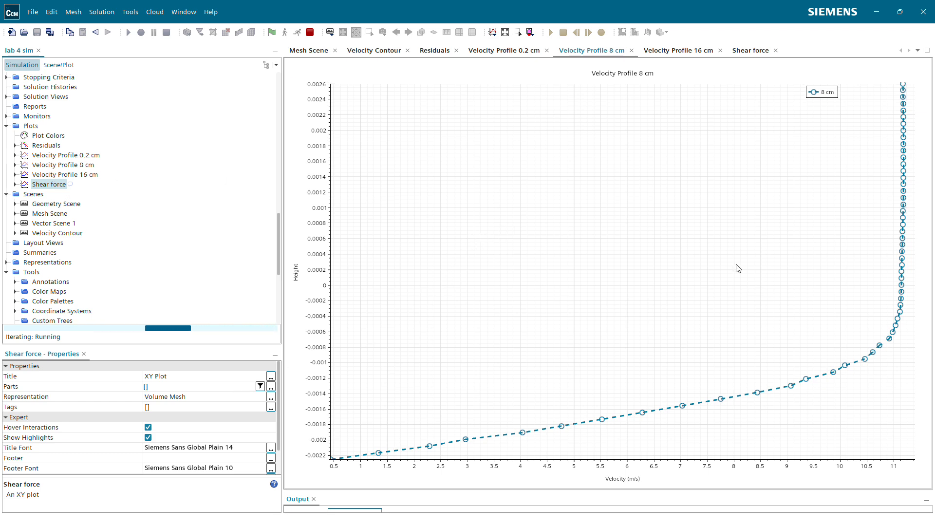
pyautogui.click(744, 51)
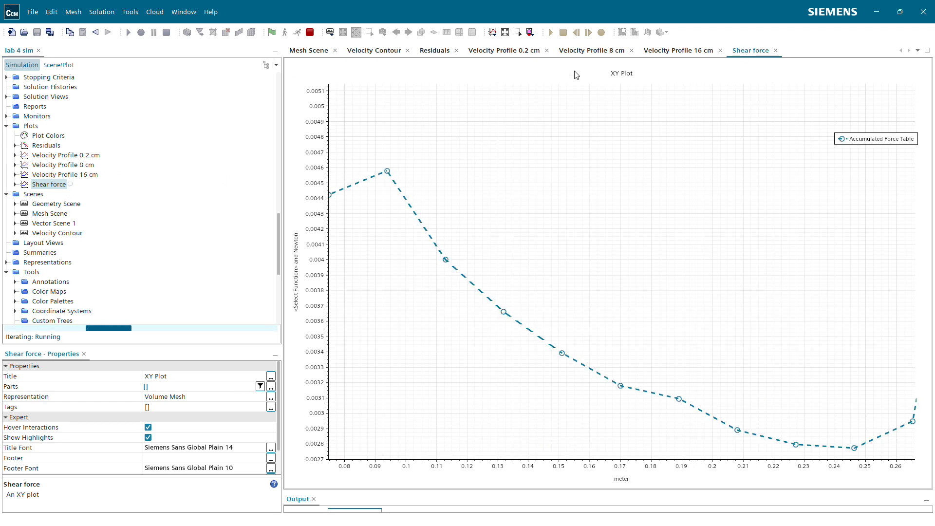
pyautogui.click(680, 51)
pyautogui.click(584, 51)
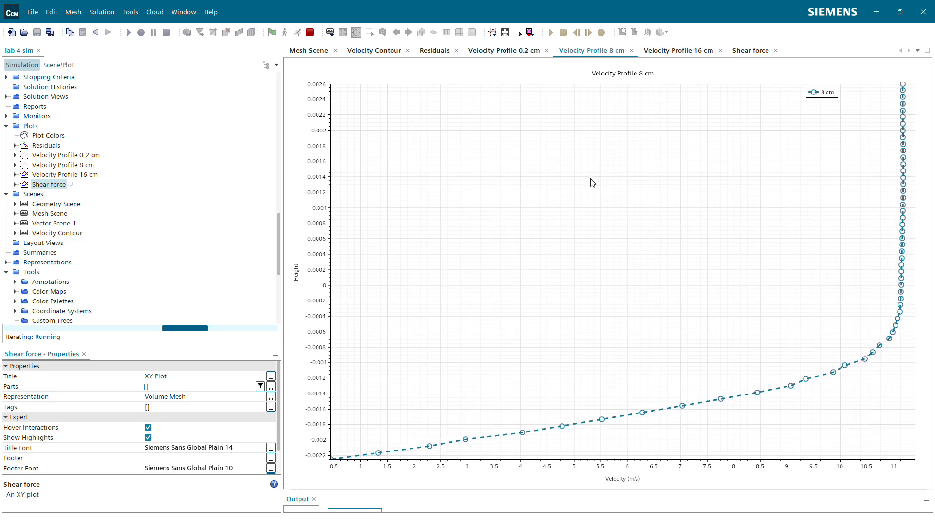
# Step: Show the Free Stream Velocity point's properties and locate the point in the velocity contour
pyautogui.scroll(8, 175, 229)
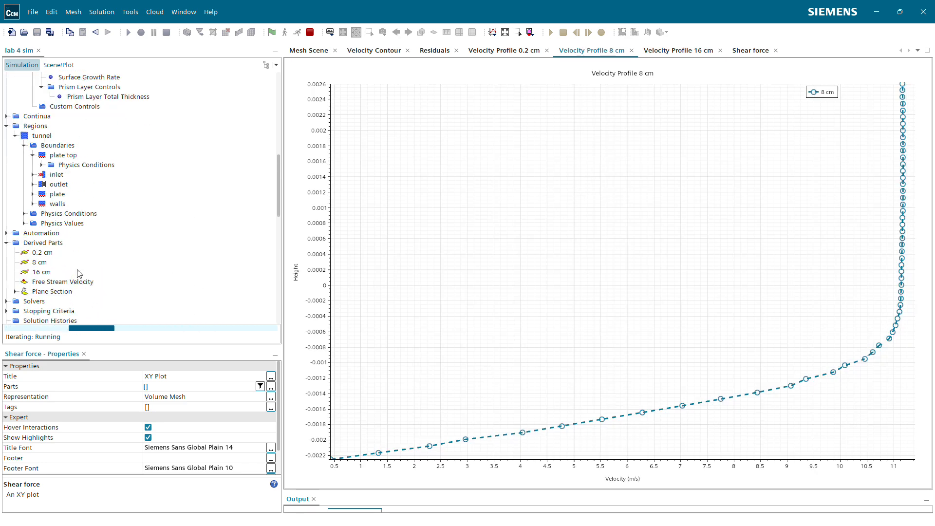
pyautogui.click(49, 283)
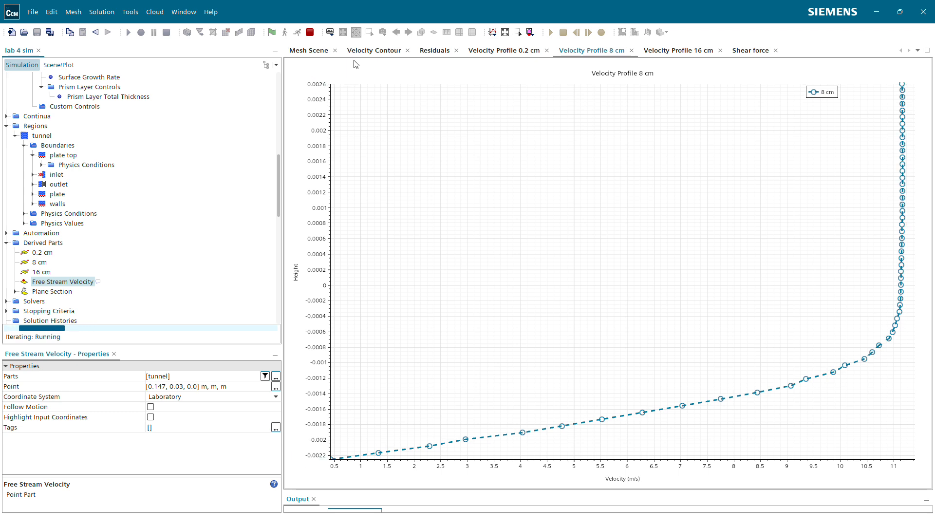
pyautogui.click(368, 50)
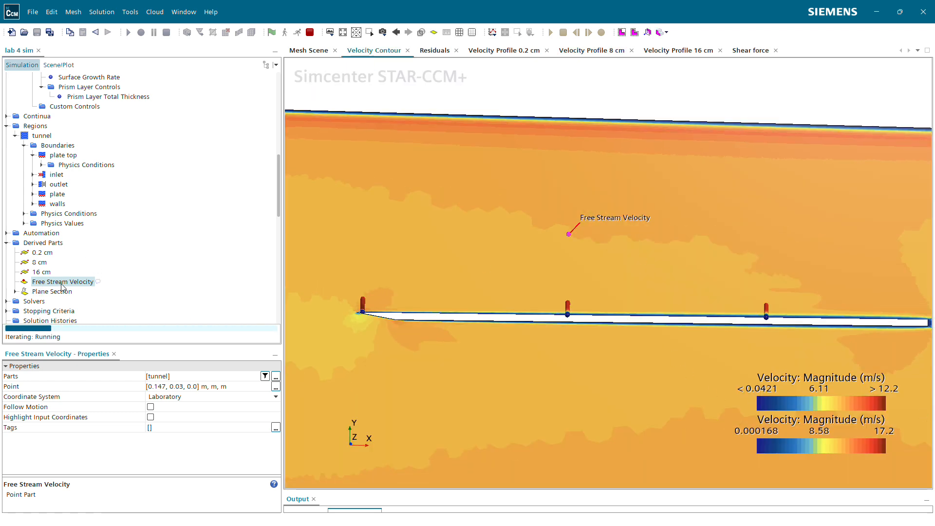
# Step: Add the Free Stream Velocity point to the velocity contour scene with the Probe Scalar 2 and Probe Scalar 3 displayers
pyautogui.moveTo(63, 281); pyautogui.dragTo(560, 289)
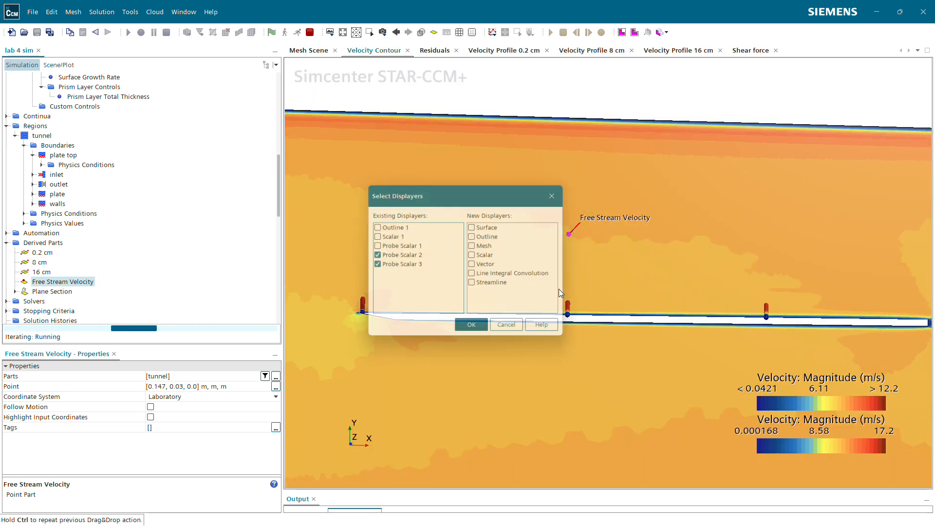
pyautogui.click(467, 324)
pyautogui.click(668, 110)
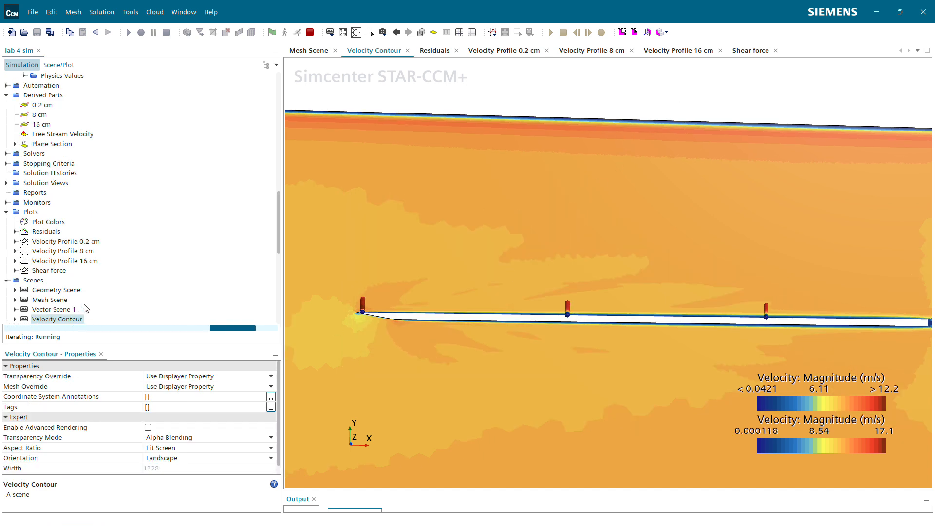
# Step: Select the Free Stream Velocity point again and examine its position between the plate and the upper tunnel wall
pyautogui.click(49, 271)
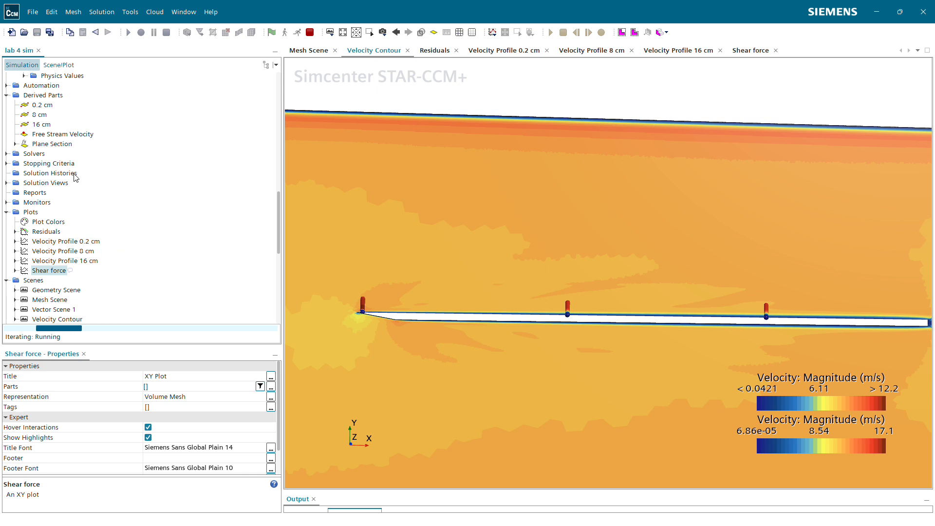
pyautogui.click(64, 134)
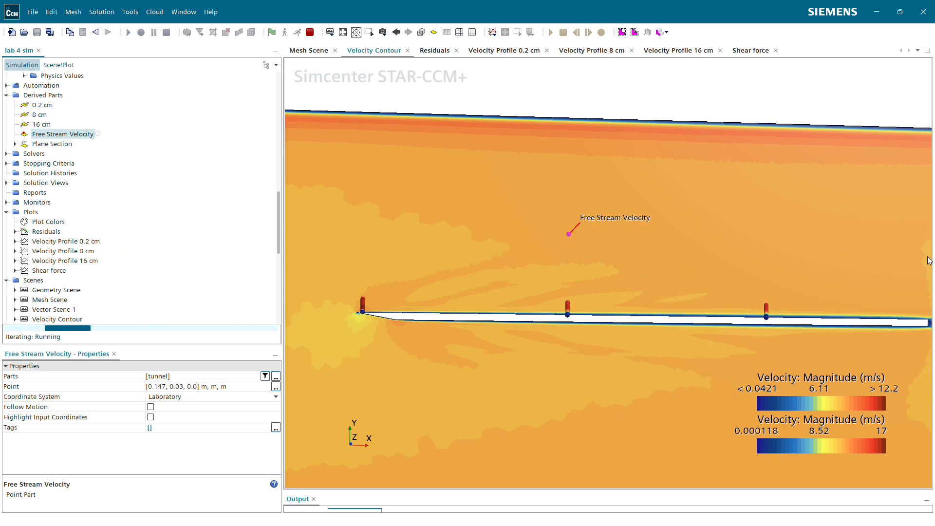
pyautogui.scroll(-5, 519, 186)
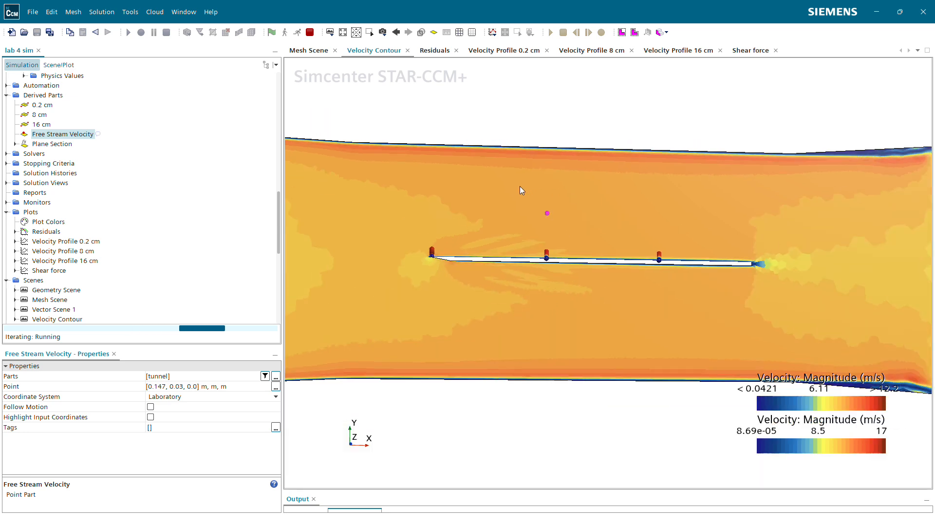
pyautogui.scroll(5, 531, 224)
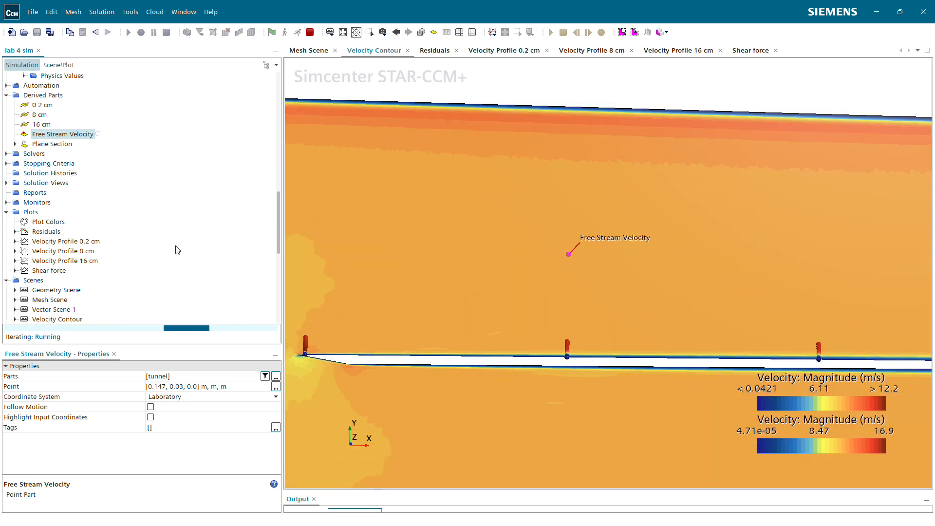
# Step: Show the Plane Section's properties and collapse the Automated Mesh (2D) operation in the simulation tree
pyautogui.click(52, 144)
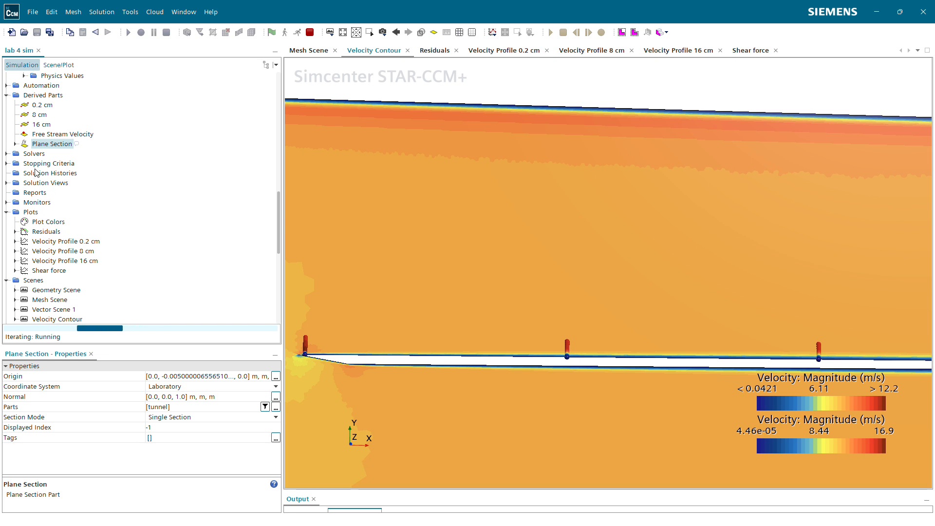
pyautogui.scroll(10, 89, 267)
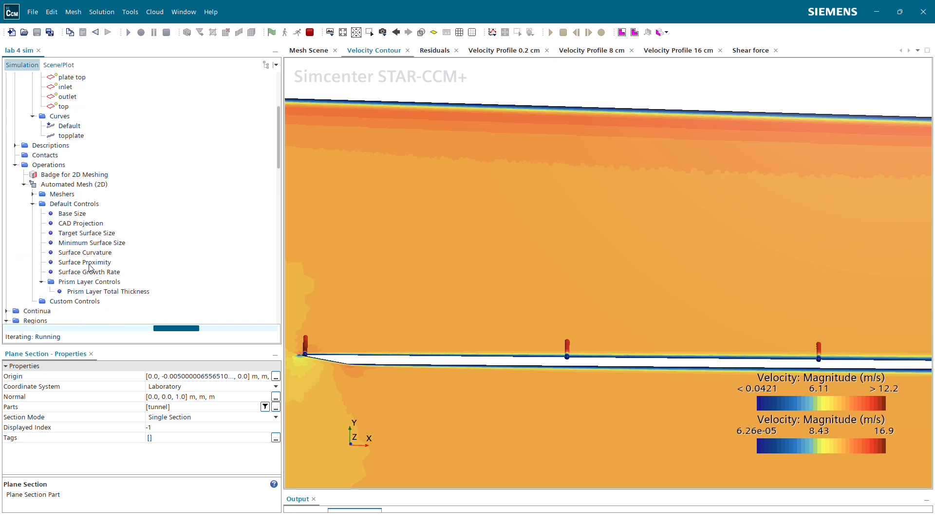
pyautogui.click(24, 185)
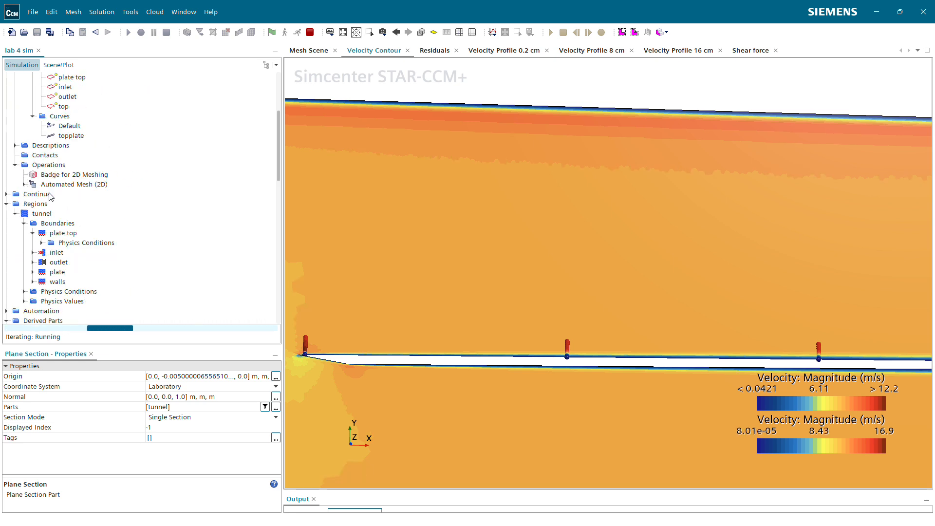
# Step: Expand the Continua folder and the air physics continuum to list its models
pyautogui.scroll(-5, 598, 277)
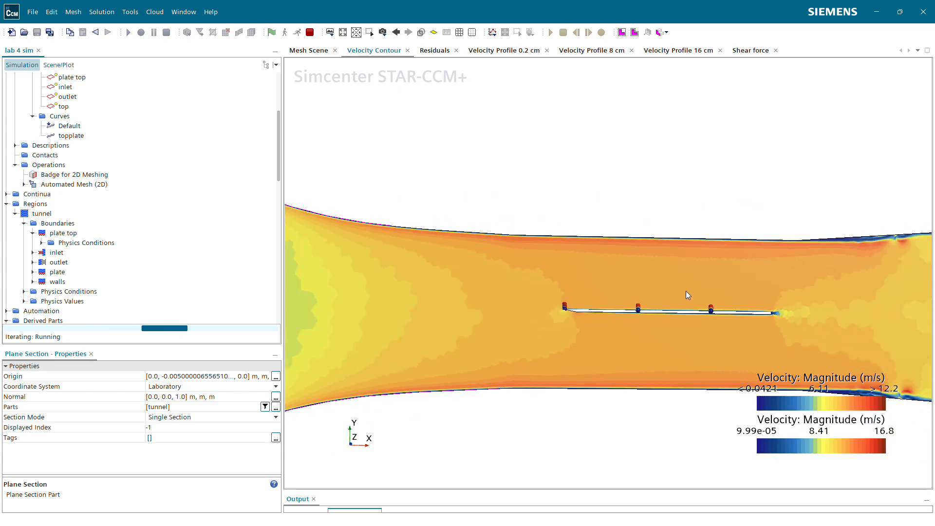
pyautogui.scroll(-3, 686, 291)
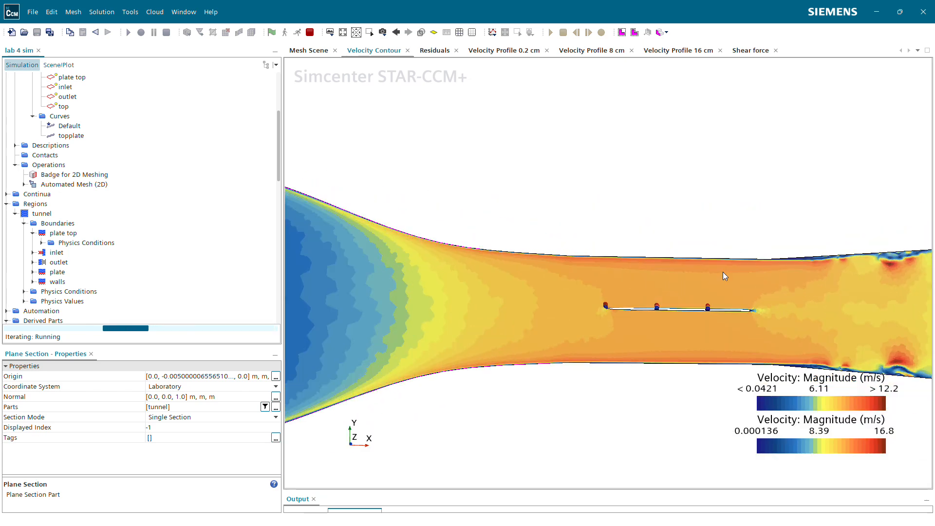
pyautogui.scroll(6, 716, 285)
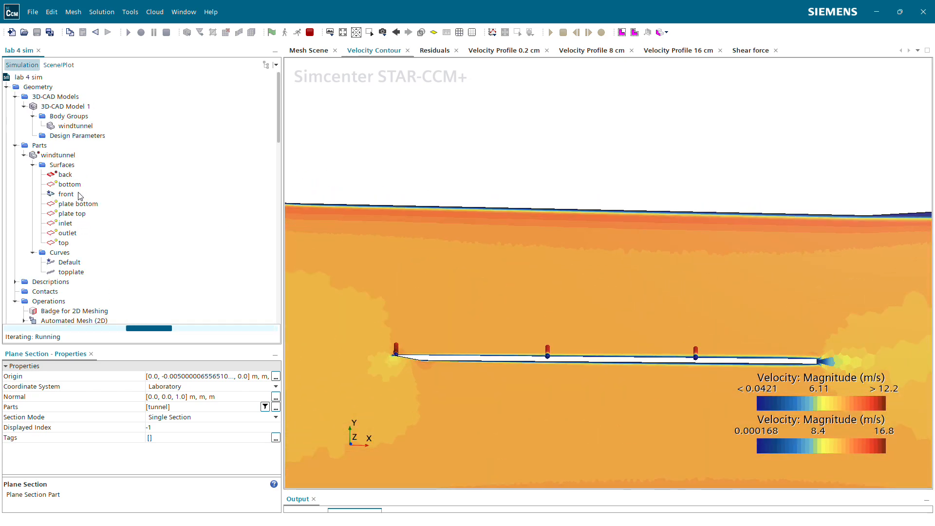
pyautogui.scroll(-4, 83, 209)
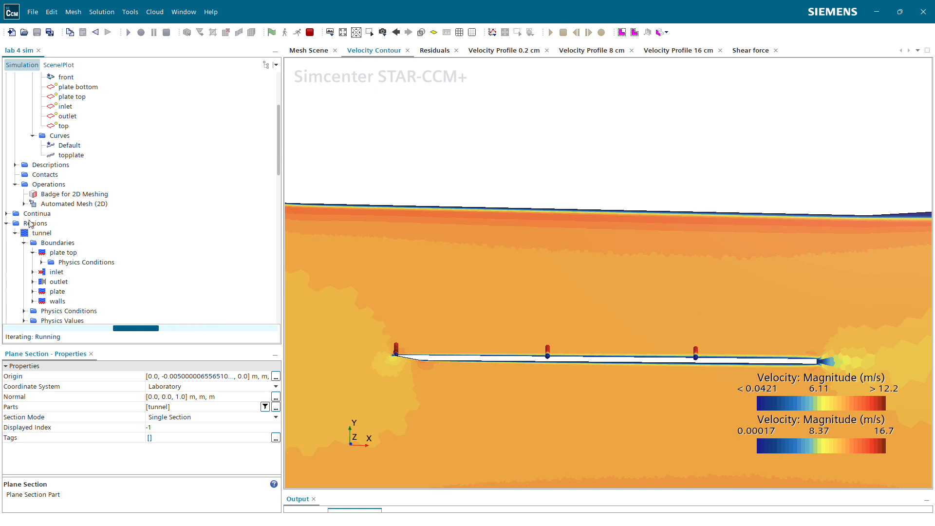
pyautogui.click(7, 214)
pyautogui.click(35, 223)
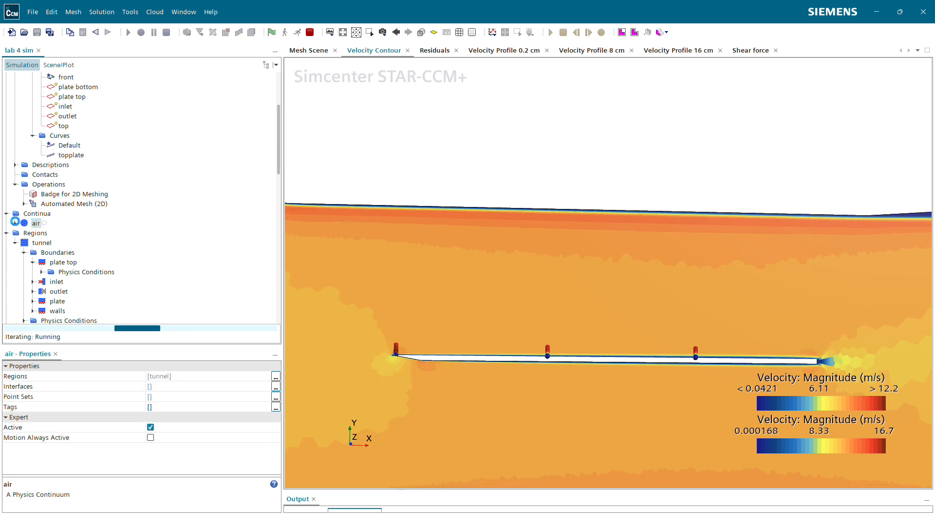
pyautogui.doubleClick(35, 224)
pyautogui.rightClick(35, 223)
pyautogui.click(23, 234)
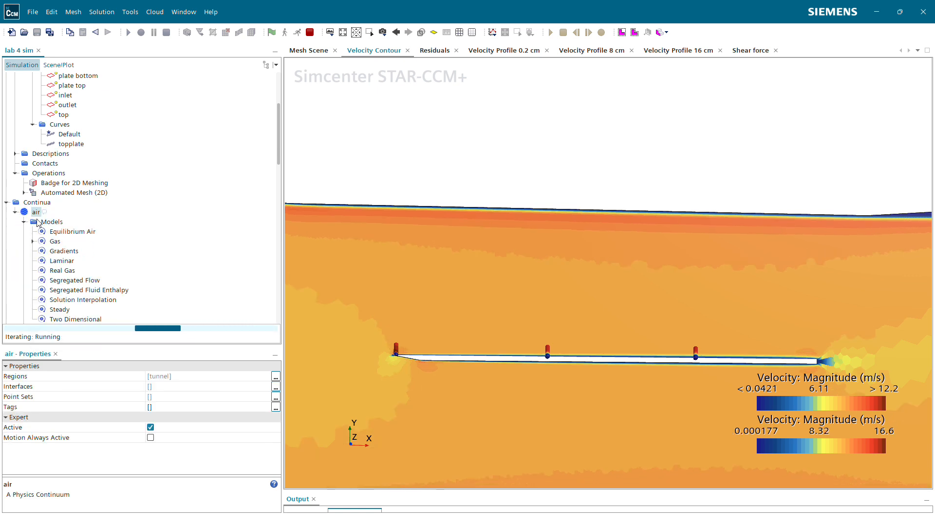
# Step: Show the properties of the Models manager and of the air continuum, keeping the list of models expanded
pyautogui.rightClick(36, 210)
pyautogui.click(24, 222)
pyautogui.click(23, 222)
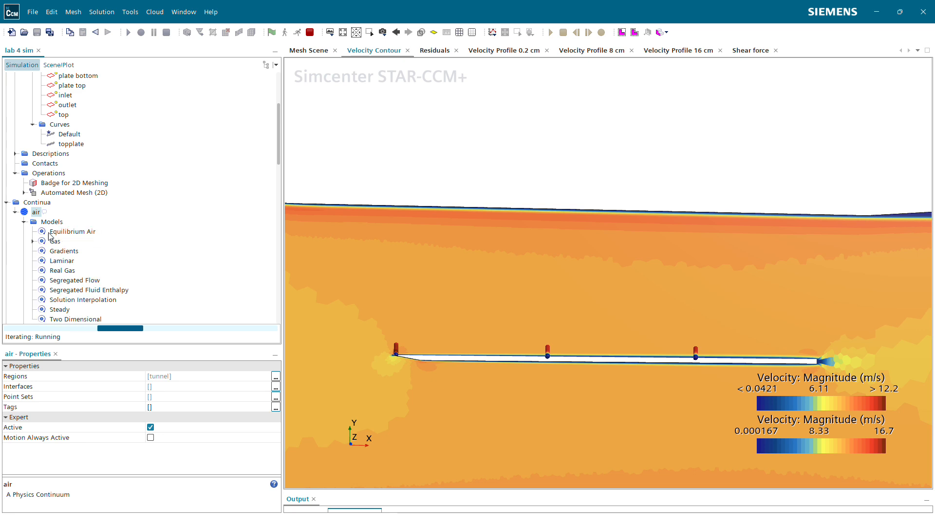
pyautogui.scroll(-2, 56, 235)
pyautogui.click(52, 165)
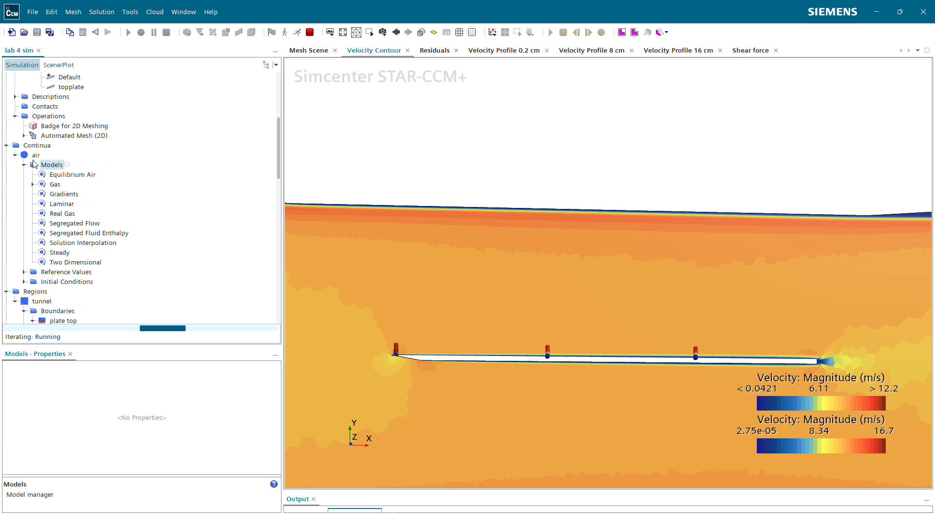
pyautogui.rightClick(39, 157)
pyautogui.click(3, 155)
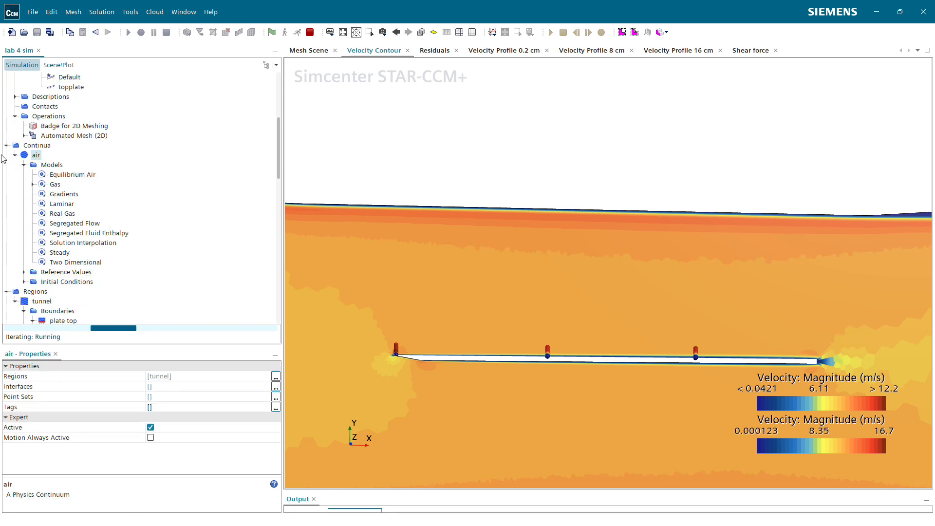
# Step: Go through the Equilibrium Air, Gas, Laminar, Steady and Two Dimensional models of the air continuum
pyautogui.click(60, 176)
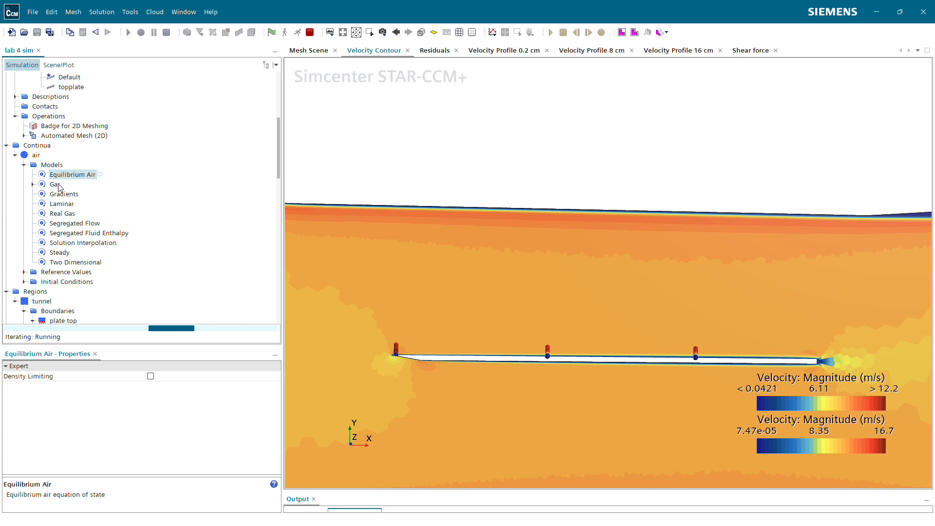
pyautogui.click(56, 185)
pyautogui.click(62, 204)
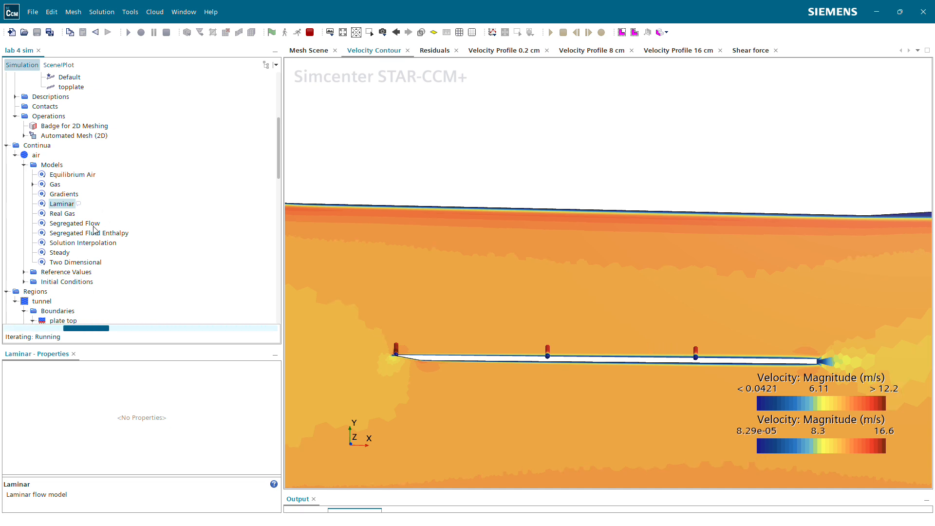
pyautogui.click(71, 254)
pyautogui.press('Down')
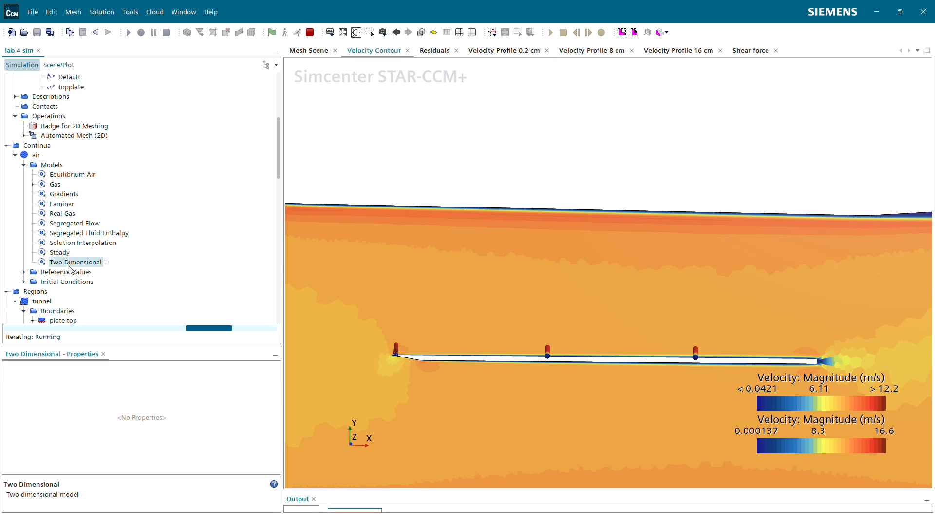
# Step: Show the properties of the Segregated Fluid Enthalpy, Real Gas and Segregated Flow models
pyautogui.click(88, 236)
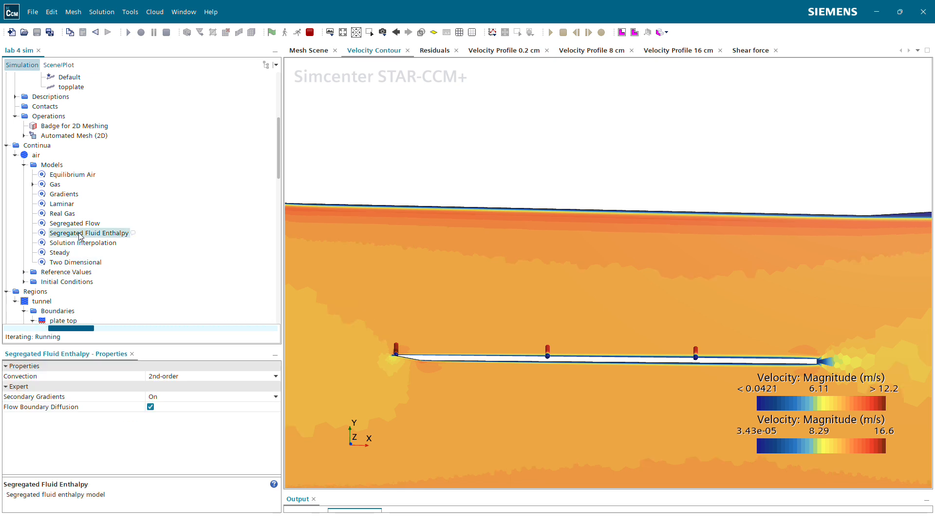
pyautogui.click(74, 223)
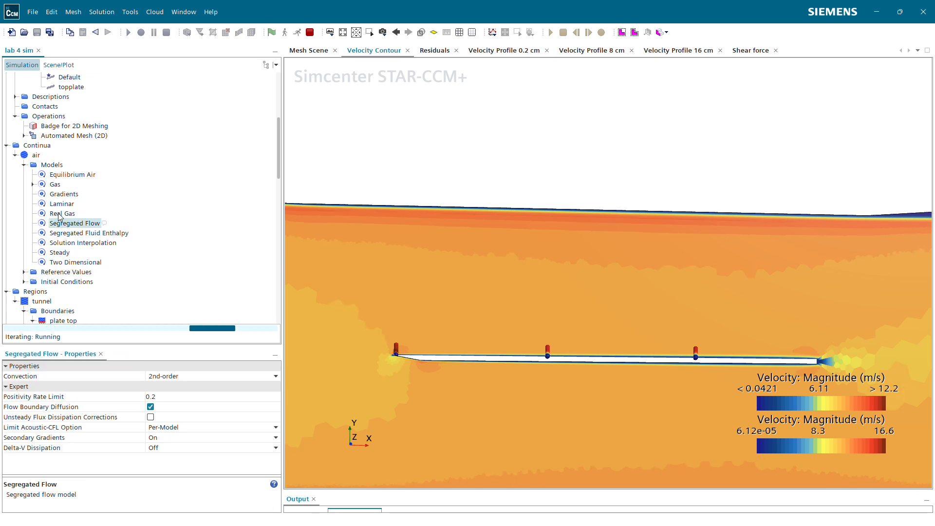
pyautogui.click(63, 215)
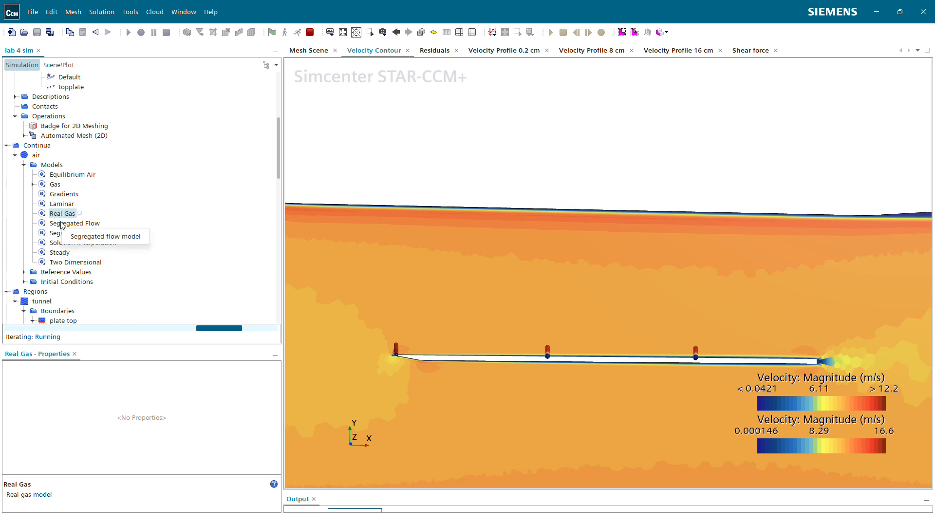
pyautogui.click(64, 224)
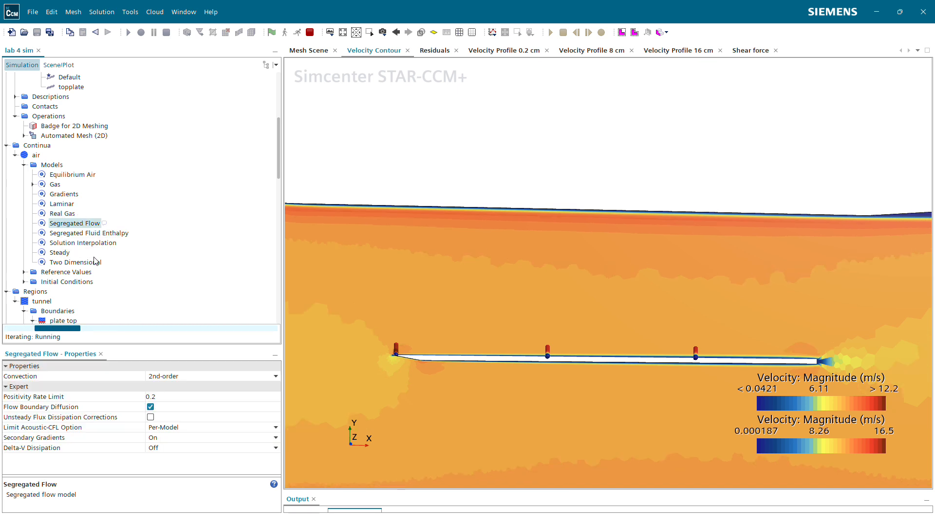
# Step: Expand the air continuum's Reference Values and look through the pressure and temperature entries
pyautogui.click(24, 272)
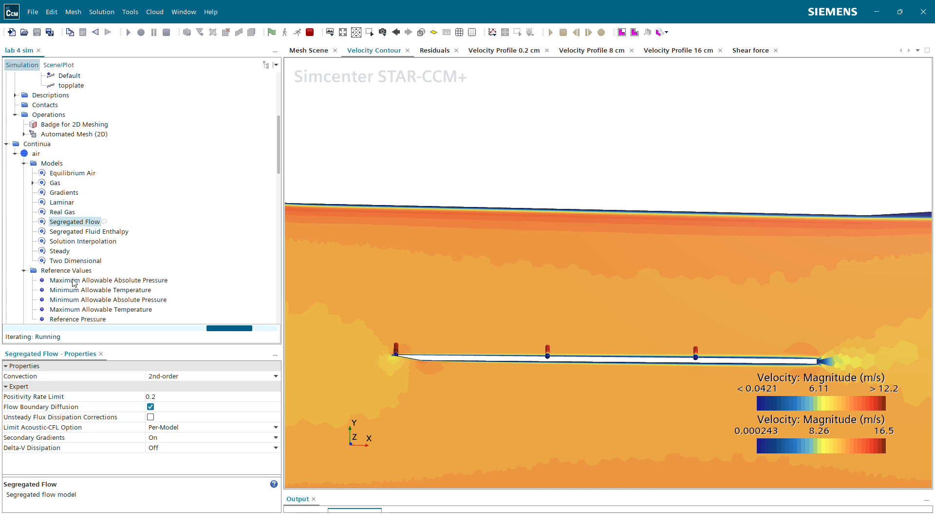
pyautogui.scroll(-4, 108, 239)
pyautogui.scroll(-4, 83, 219)
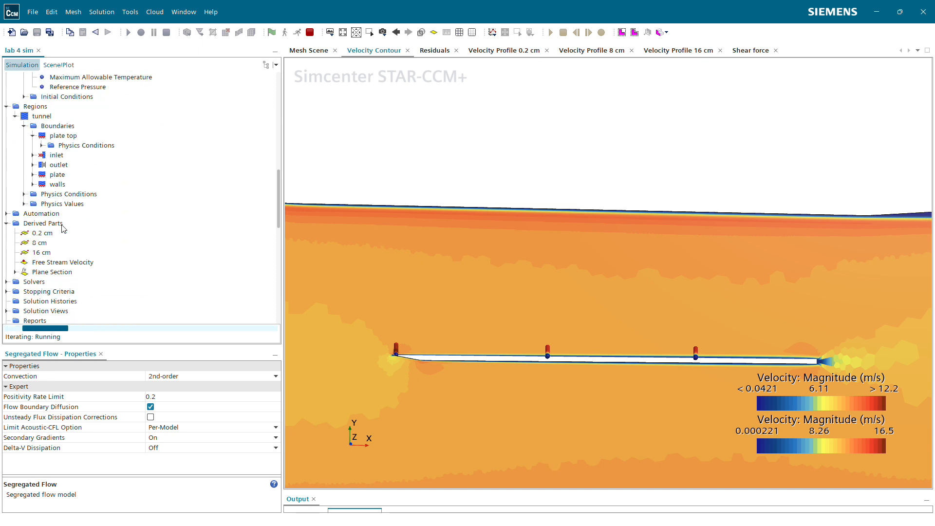
# Step: Expand the inlet boundary's Physics Conditions and Physics Values and show its Velocity Specification and Velocity Magnitude properties
pyautogui.click(32, 155)
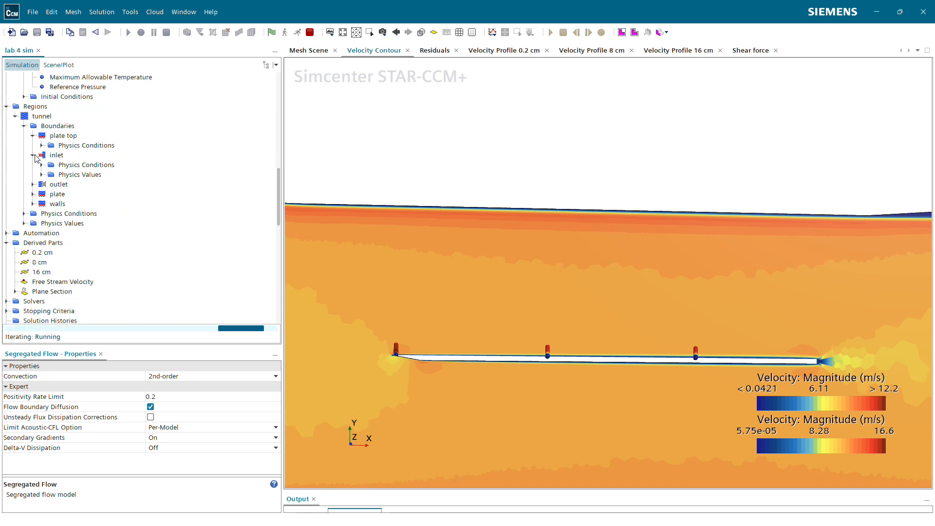
pyautogui.click(78, 175)
pyautogui.click(41, 165)
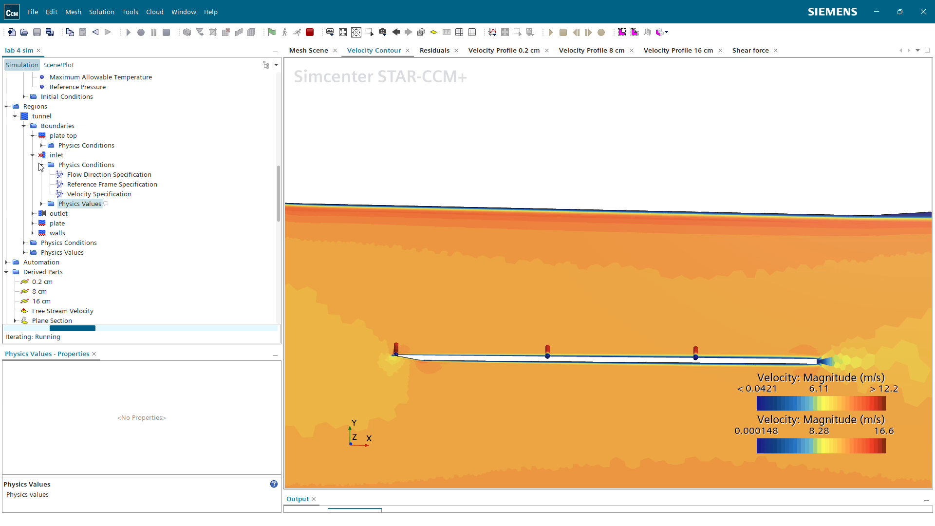
pyautogui.click(86, 194)
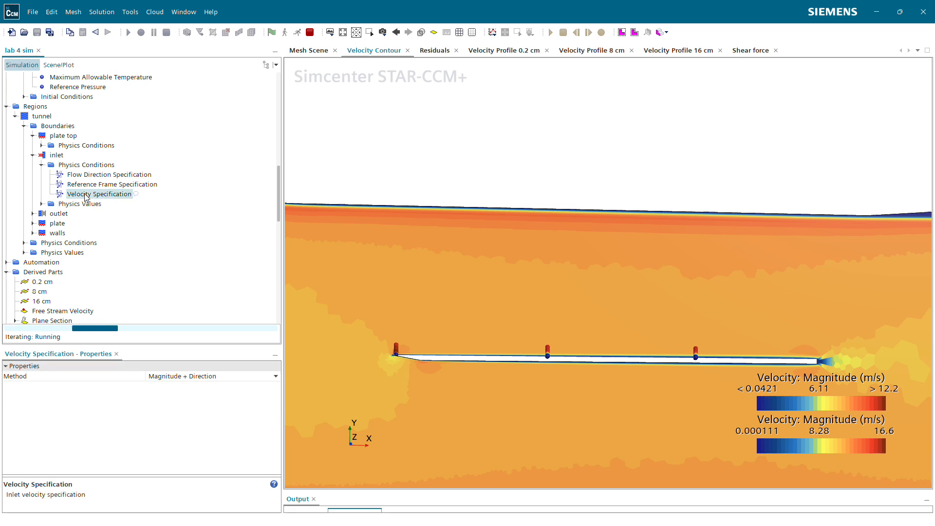
pyautogui.click(42, 203)
pyautogui.click(96, 223)
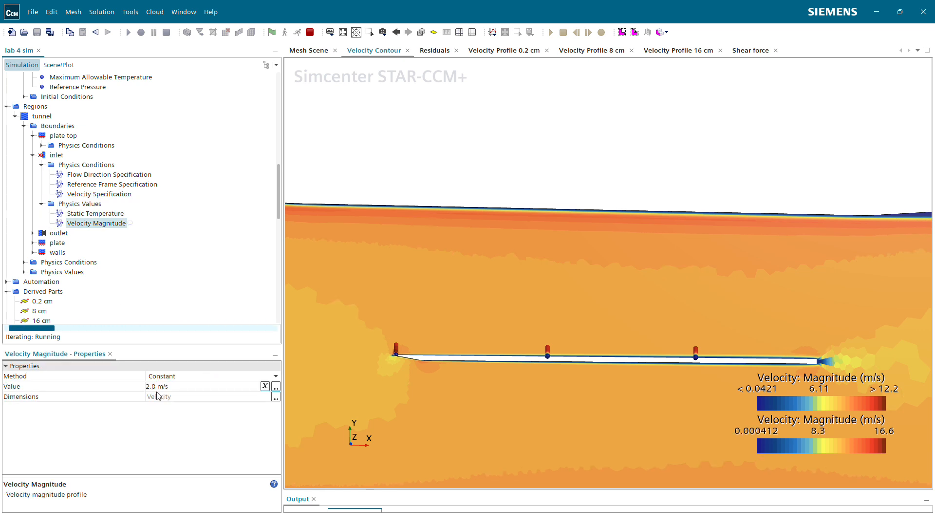
# Step: Examine the velocity contour from the inlet contraction to the plate, and collapse the inlet and plate top boundaries in the tree
pyautogui.scroll(-5, 592, 377)
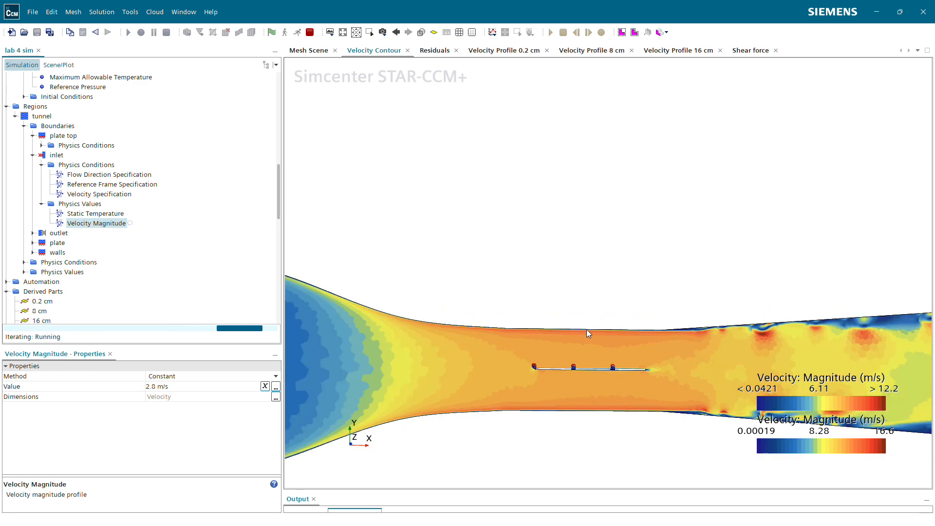
pyautogui.moveTo(535, 279); pyautogui.dragTo(682, 149, button='right')
pyautogui.scroll(4, 541, 274)
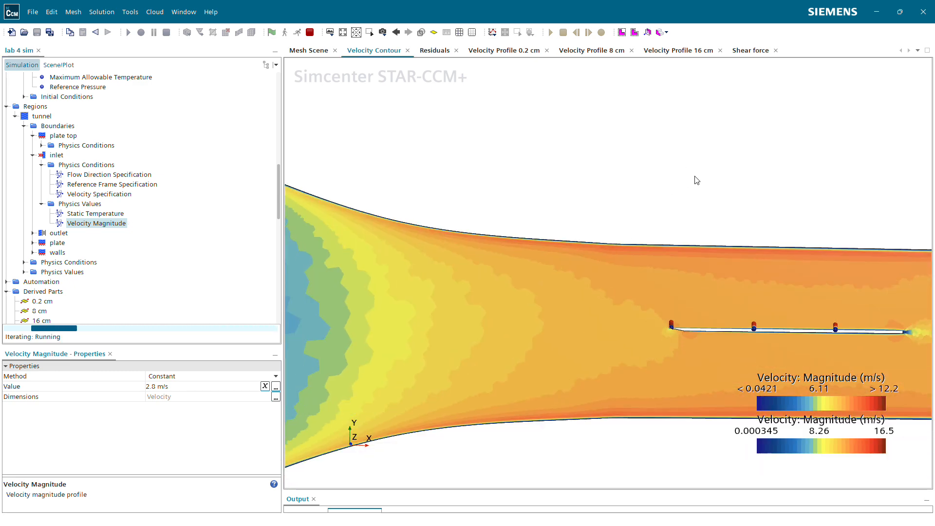
pyautogui.moveTo(754, 189); pyautogui.dragTo(523, 148, button='right')
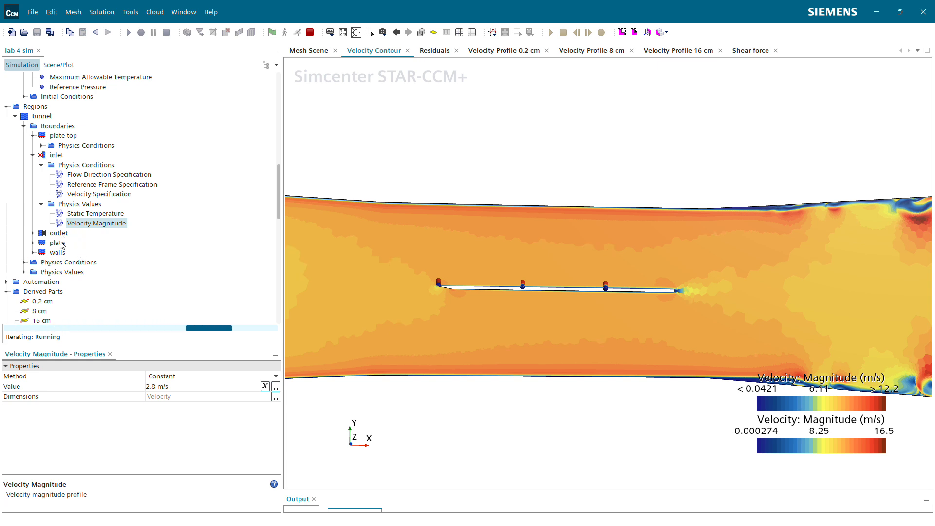
pyautogui.click(33, 155)
pyautogui.click(33, 136)
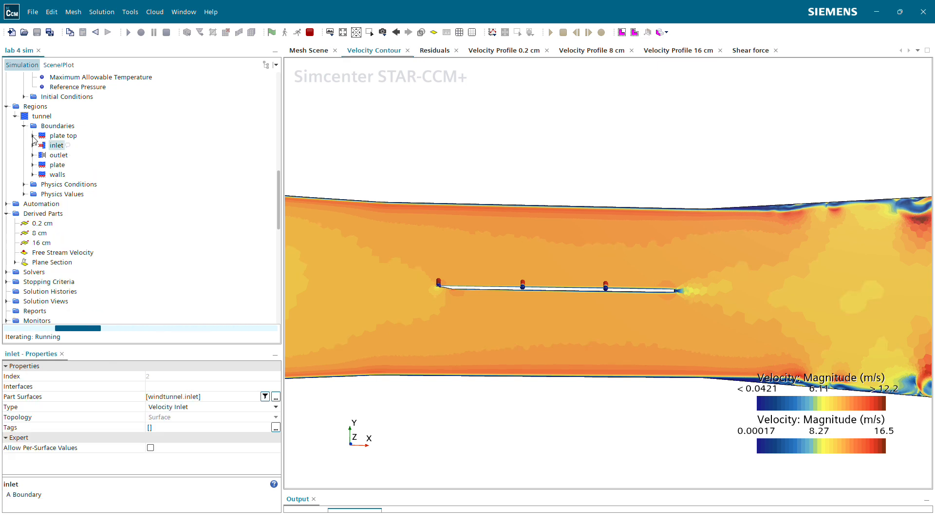